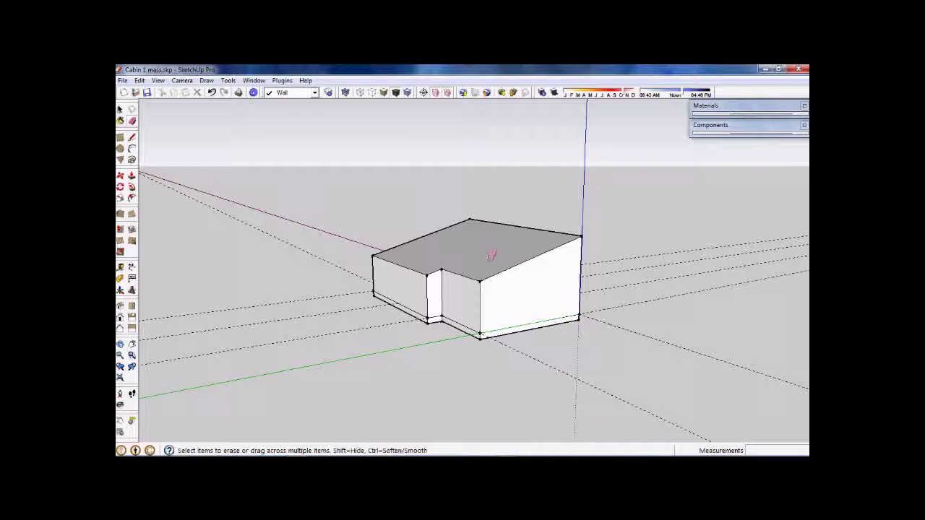
click(131, 176)
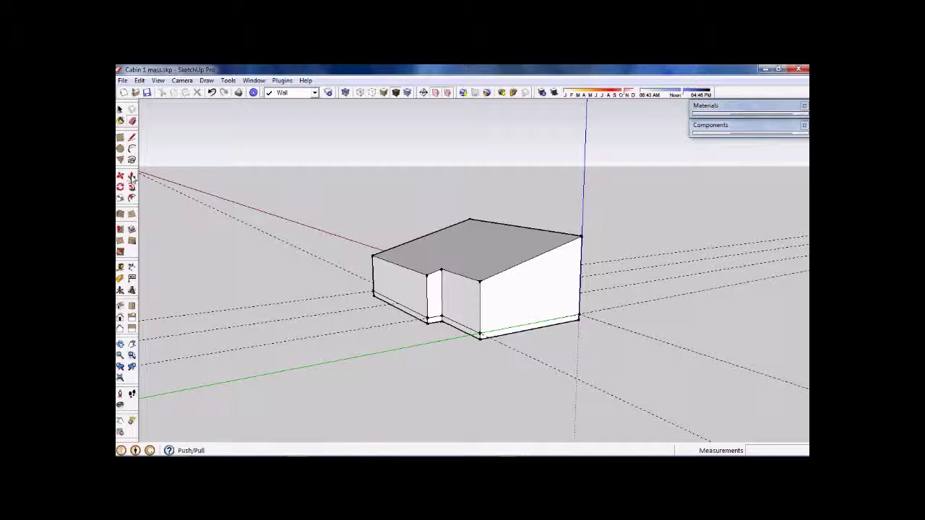
scroll(506, 261, up, 4)
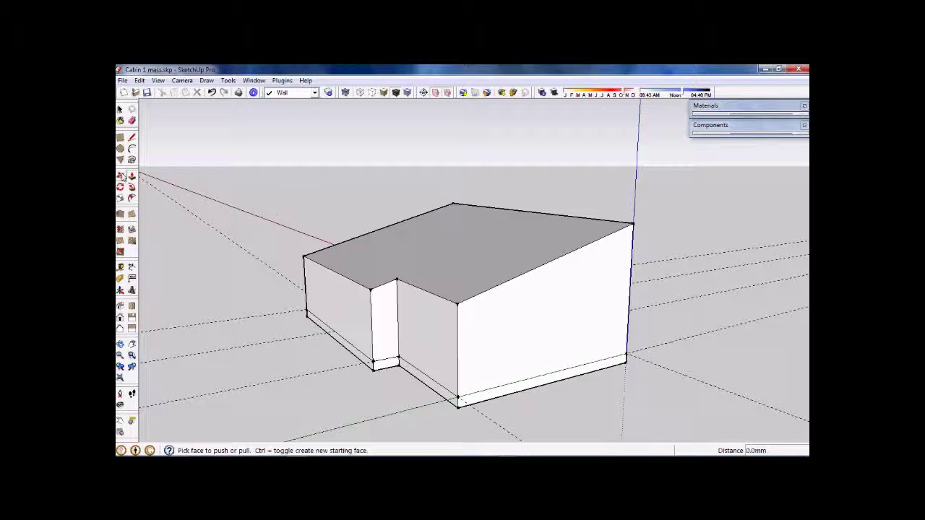
click(486, 257)
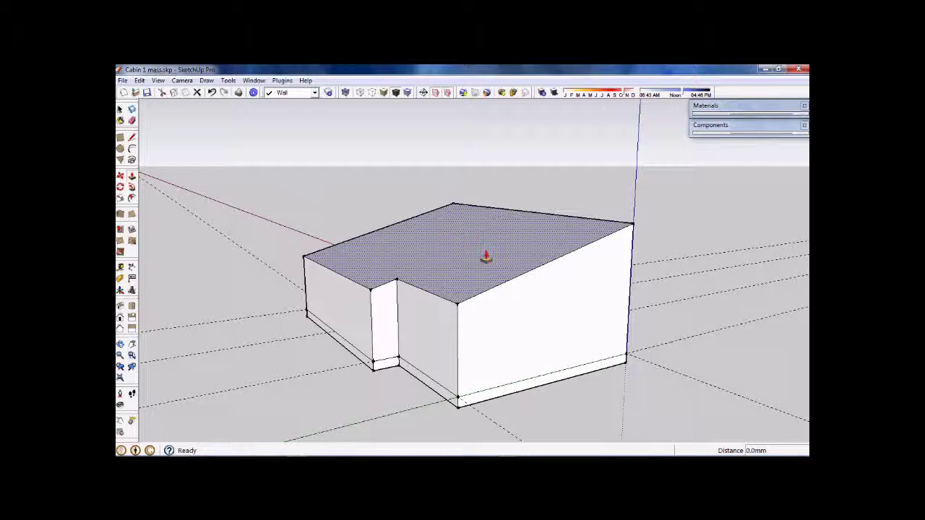
drag(486, 256, 460, 208)
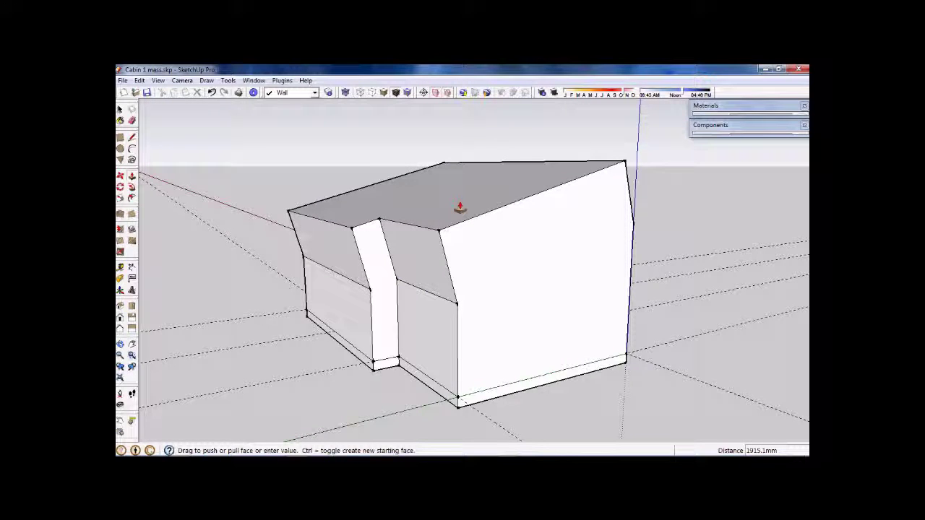
key(Escape)
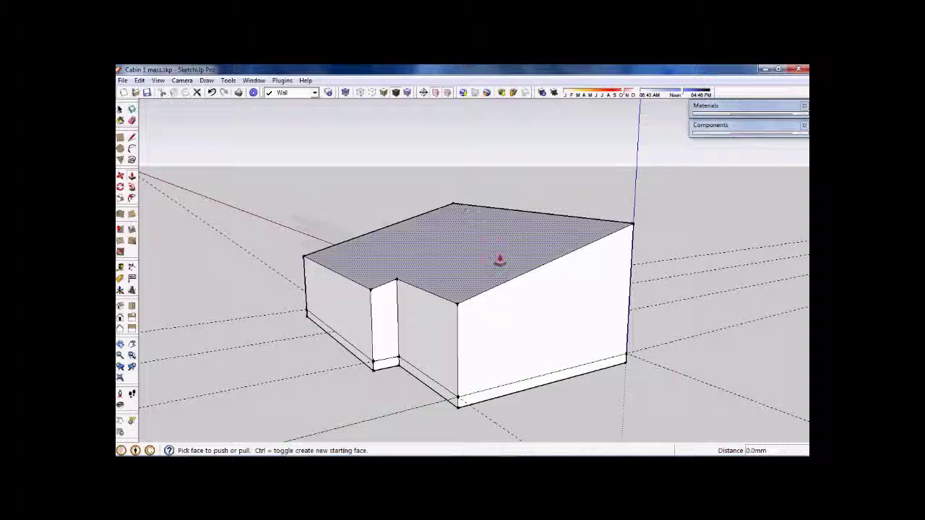
Push/Pull the sloping top face upward by 145 mm as a new starting face to form a separate roof slab.
key(ctrl)
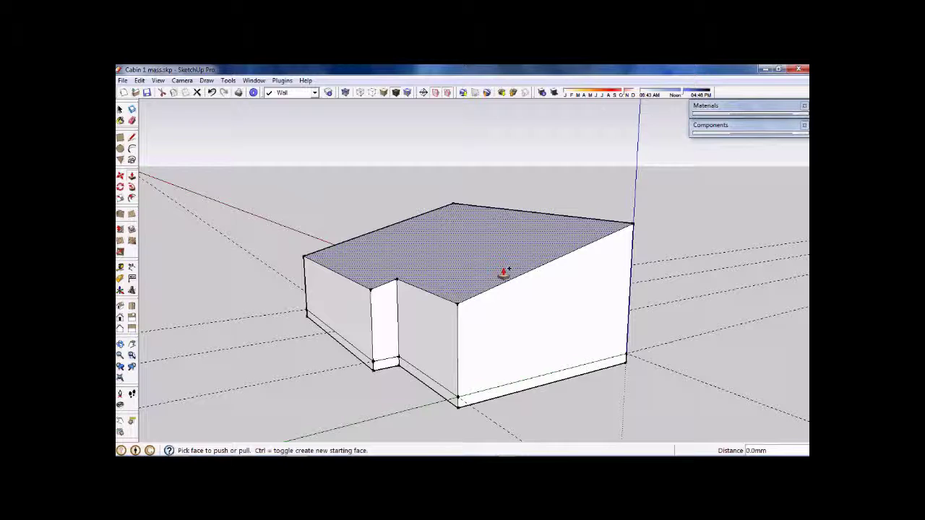
drag(504, 273, 469, 205)
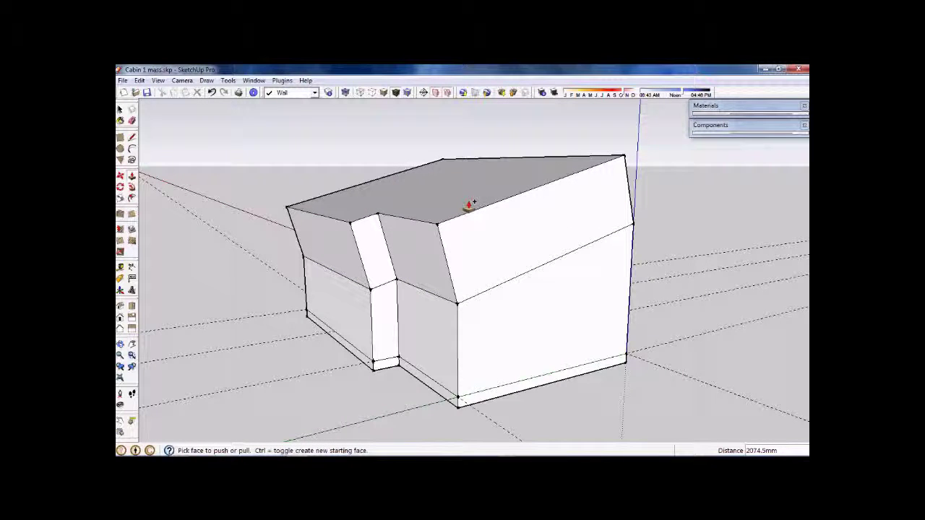
text(145)
key(Return)
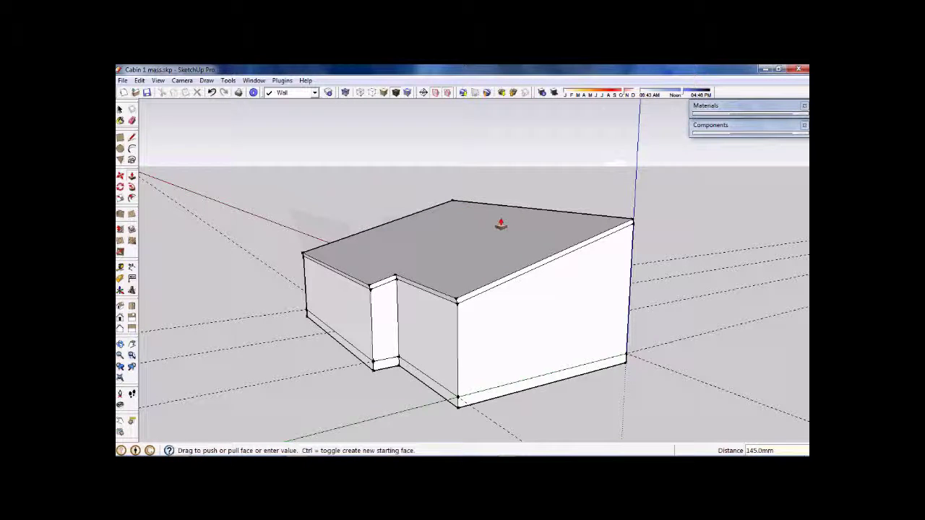
scroll(516, 300, up, 4)
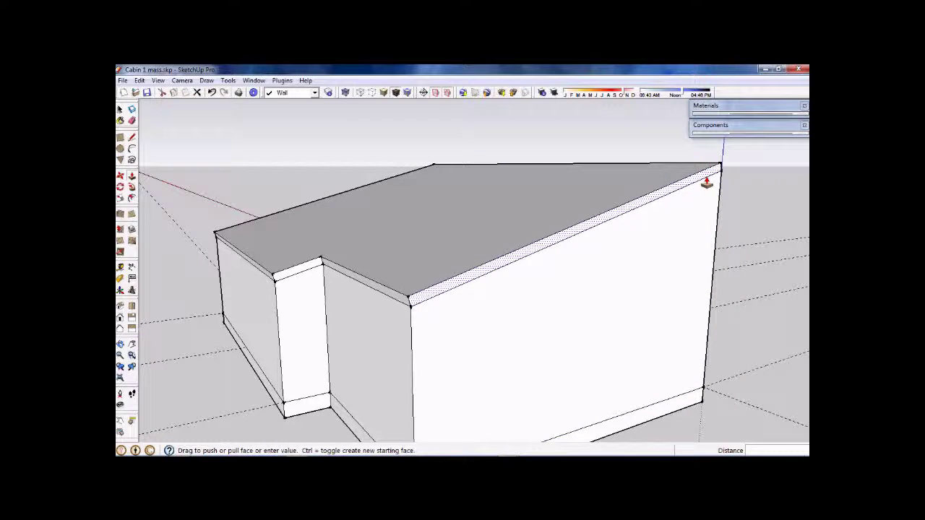
scroll(707, 183, down, 2)
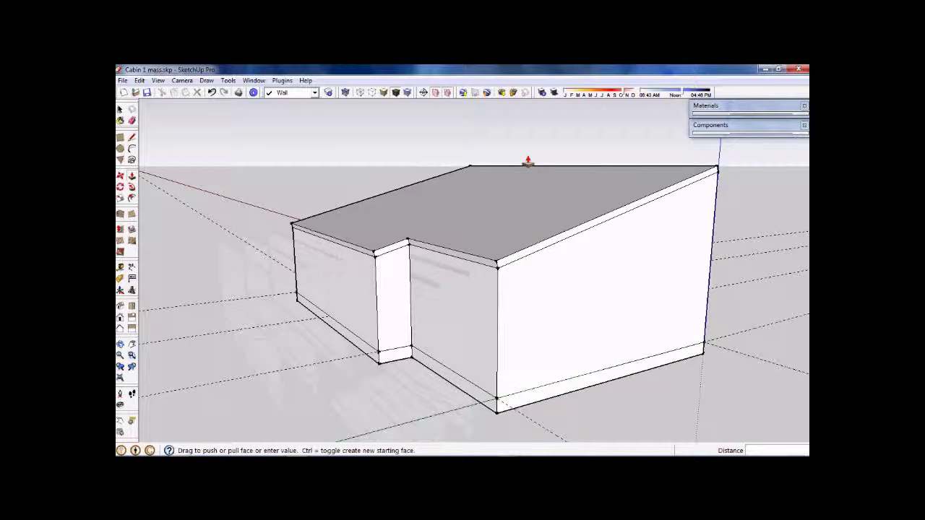
scroll(557, 264, down, 2)
mouse_move(624, 299)
middle_down()
mouse_move(407, 306)
mouse_move(611, 303)
middle_up()
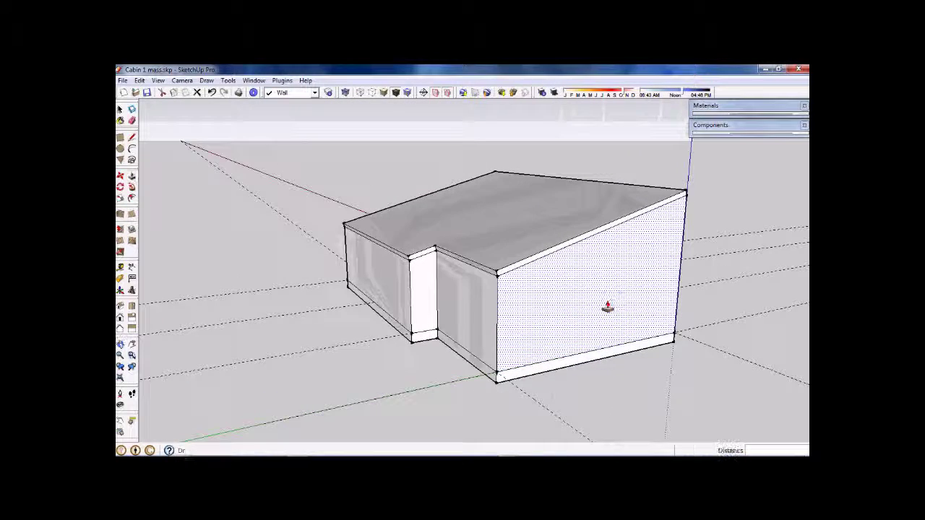
click(132, 120)
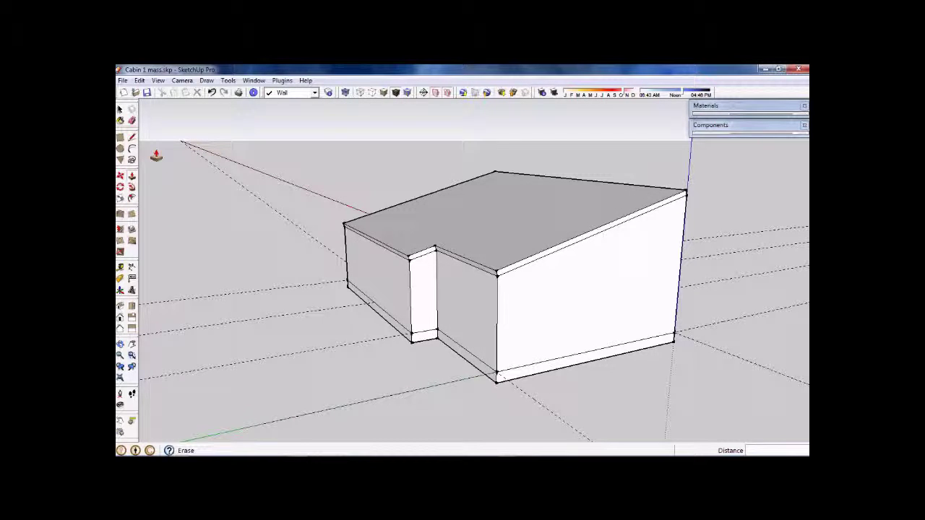
key(p)
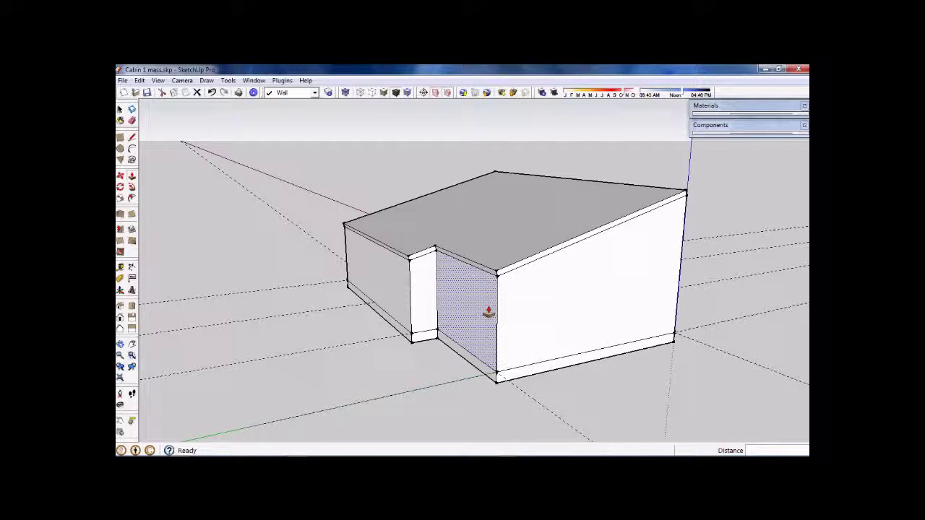
Place a vertical guide line 900 mm outward from the tall wall's corner edge along the green axis.
middle_drag(565, 270, 634, 241)
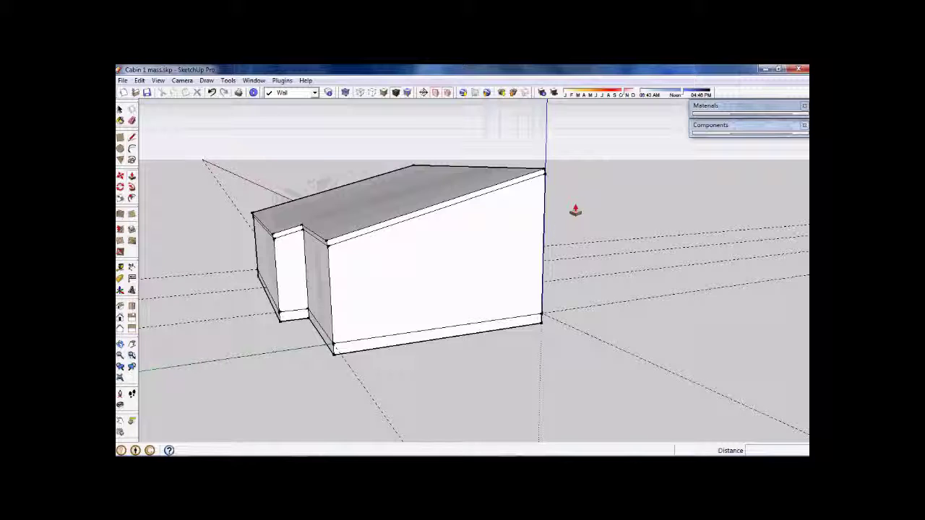
middle_drag(575, 209, 566, 233)
scroll(571, 229, up, 3)
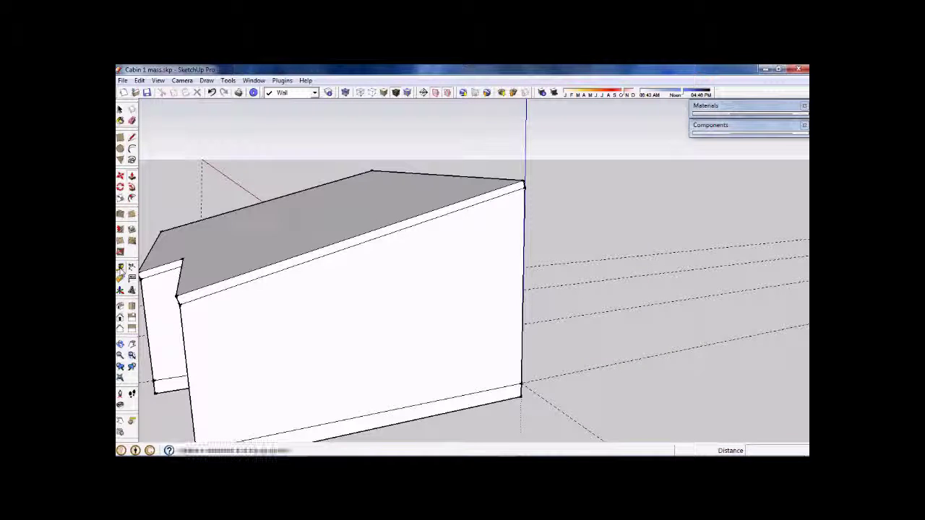
click(120, 268)
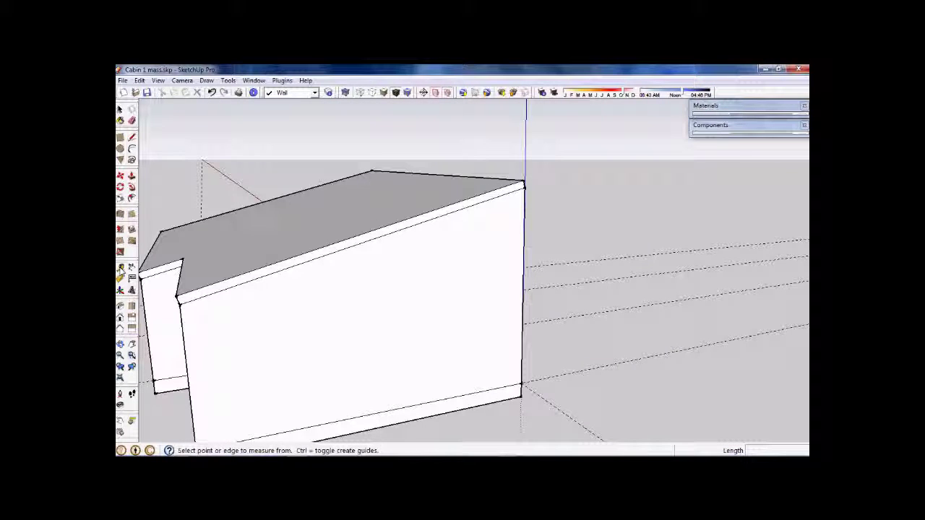
click(526, 231)
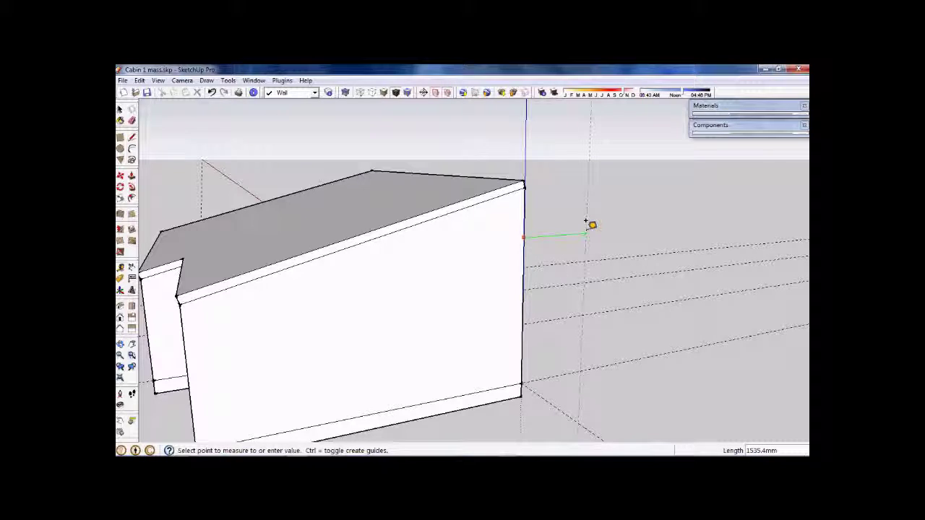
scroll(586, 221, down, 2)
scroll(591, 225, down, 1)
scroll(591, 225, up, 3)
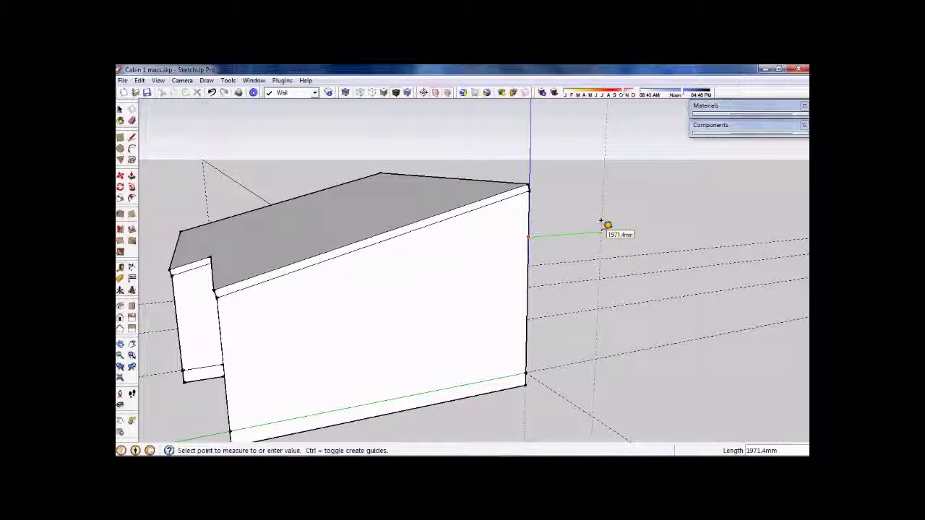
text(900)
key(Return)
Place a guide line with 0 offset along the roof slab's lower sloping edge on the large side wall.
key(o)
mouse_move(575, 265)
mouse_down()
mouse_move(764, 252)
mouse_move(714, 254)
mouse_up()
mouse_move(714, 254)
middle_down()
mouse_move(633, 244)
mouse_move(496, 254)
mouse_move(369, 245)
mouse_move(508, 262)
mouse_move(510, 253)
middle_up()
scroll(636, 234, down, 3)
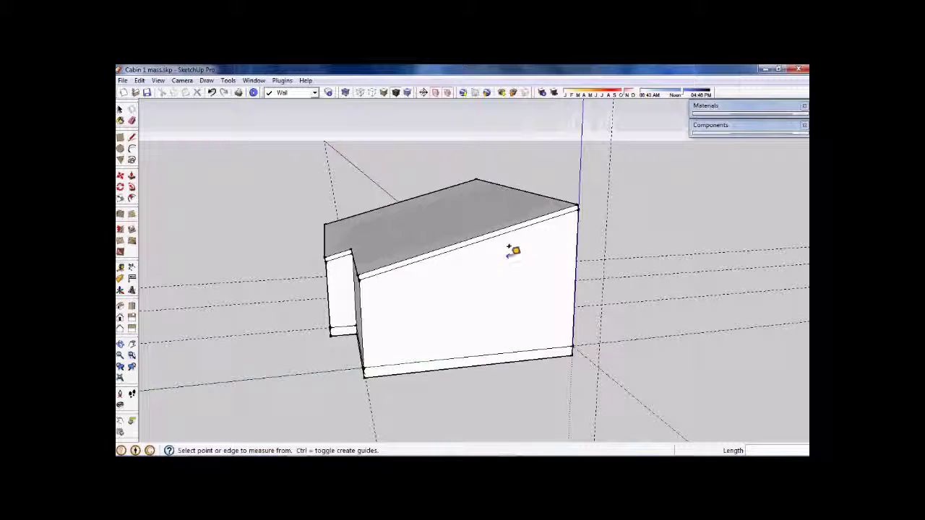
scroll(528, 247, up, 4)
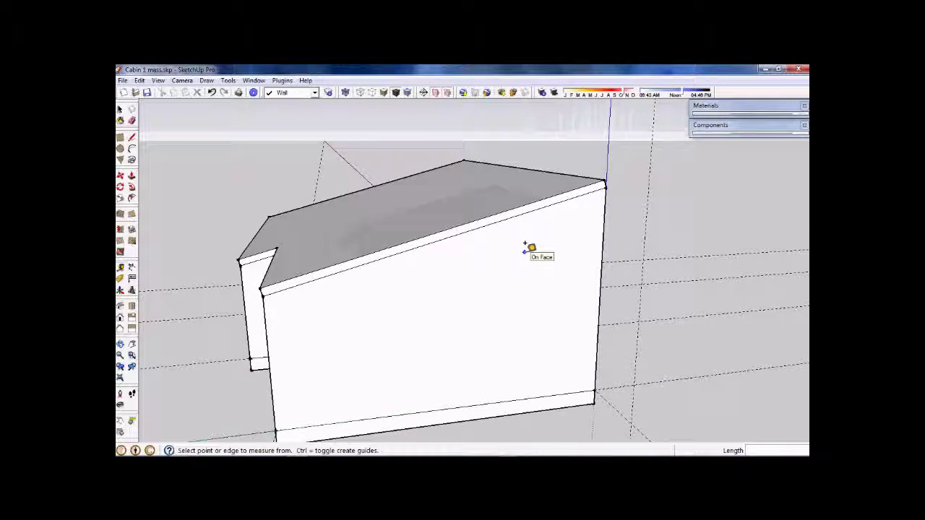
scroll(528, 247, down, 1)
middle_drag(528, 247, 499, 217)
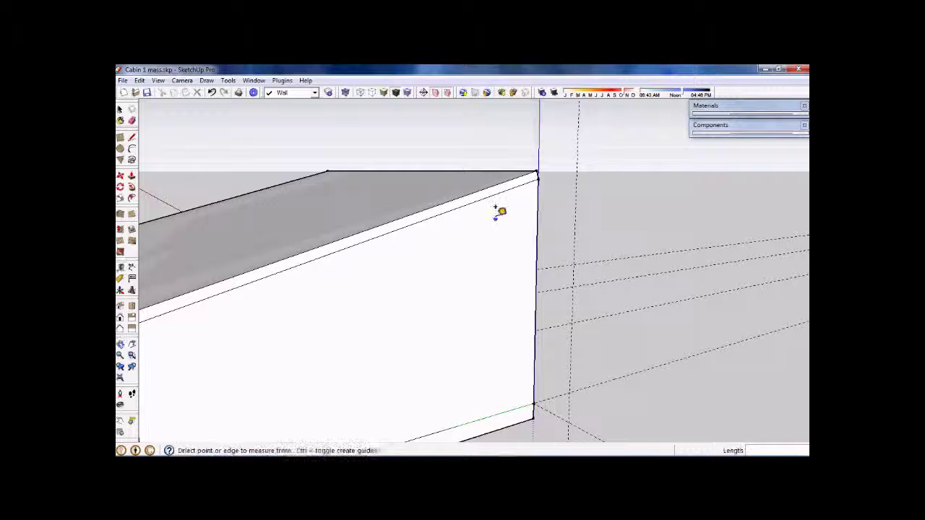
scroll(500, 211, up, 2)
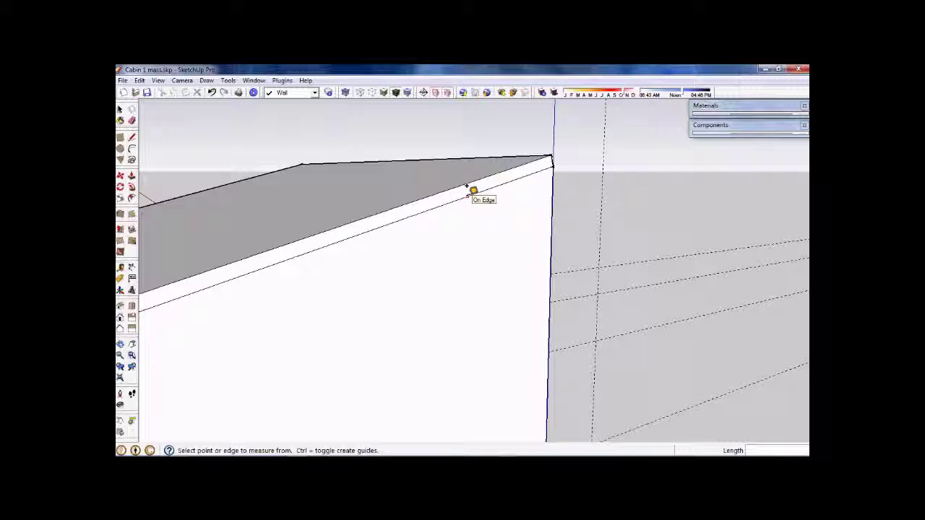
click(468, 196)
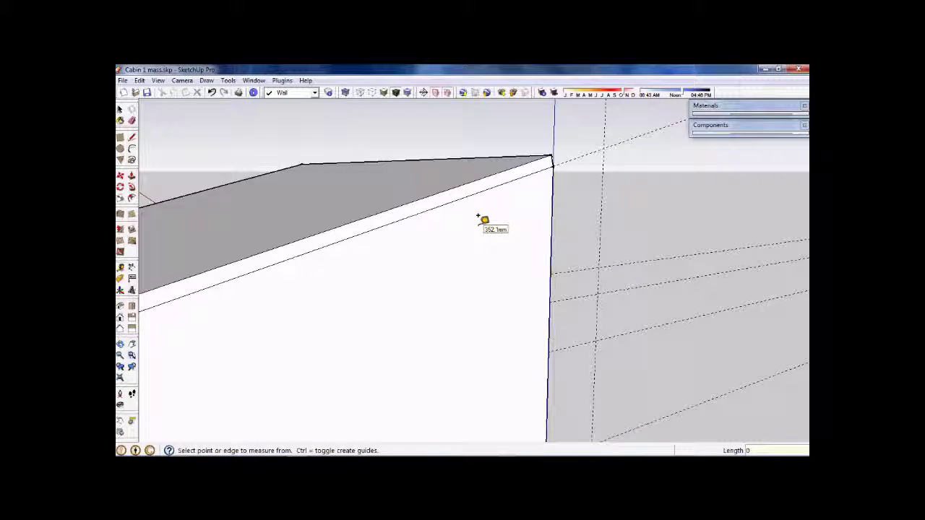
Place another guide line along the roof slab's upper sloping edge on the same side.
middle_drag(487, 262, 510, 277)
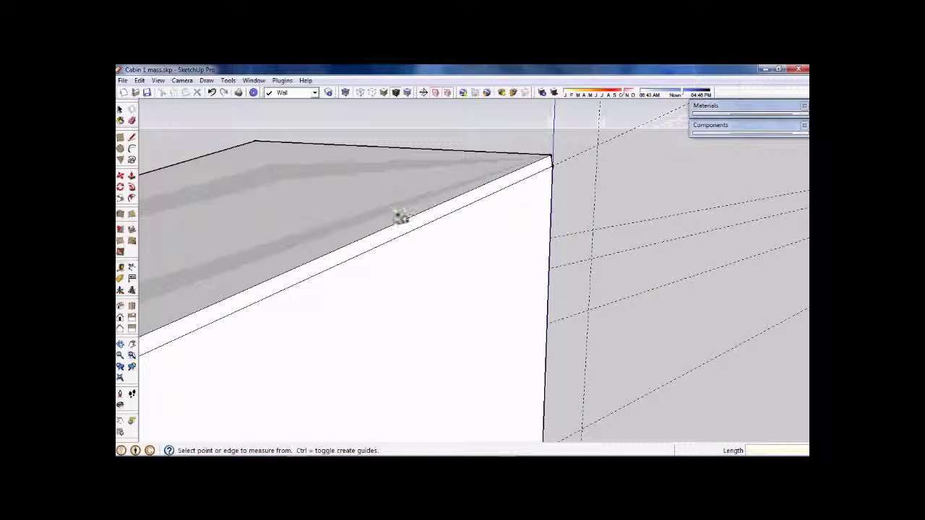
click(405, 217)
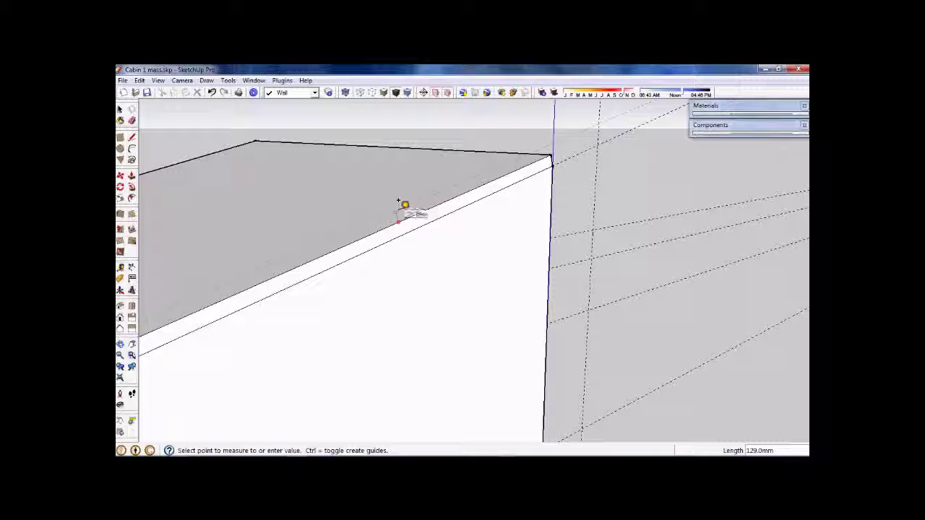
click(399, 206)
Push/Pull the roof slab's high end face outward about 932 mm to the vertical guide, forming the eave overhang.
mouse_move(427, 247)
middle_down()
mouse_move(448, 244)
mouse_move(449, 252)
mouse_move(434, 235)
middle_up()
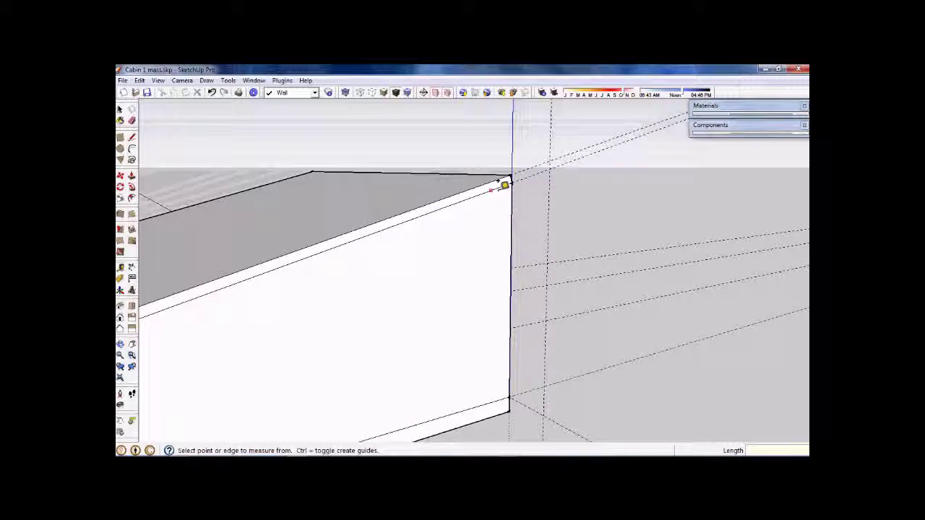
middle_drag(583, 211, 406, 226)
key(p)
scroll(402, 223, up, 3)
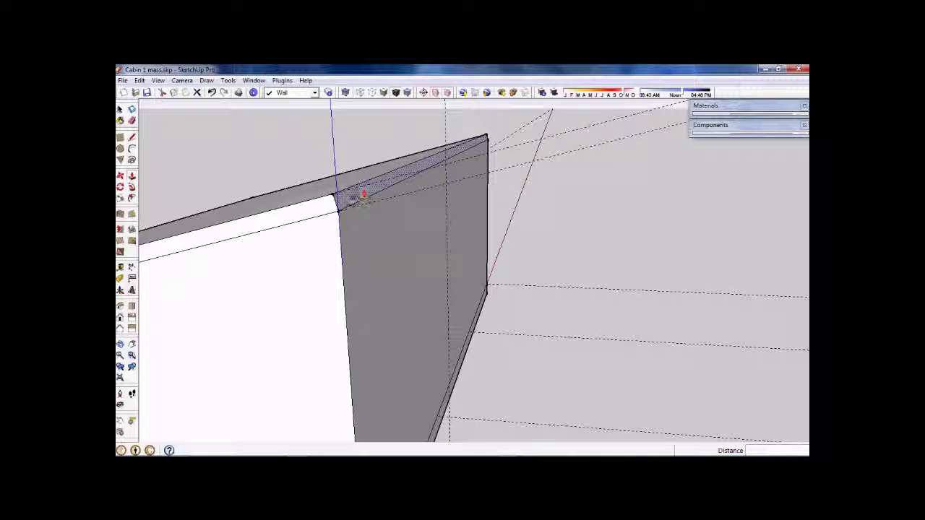
drag(353, 201, 446, 189)
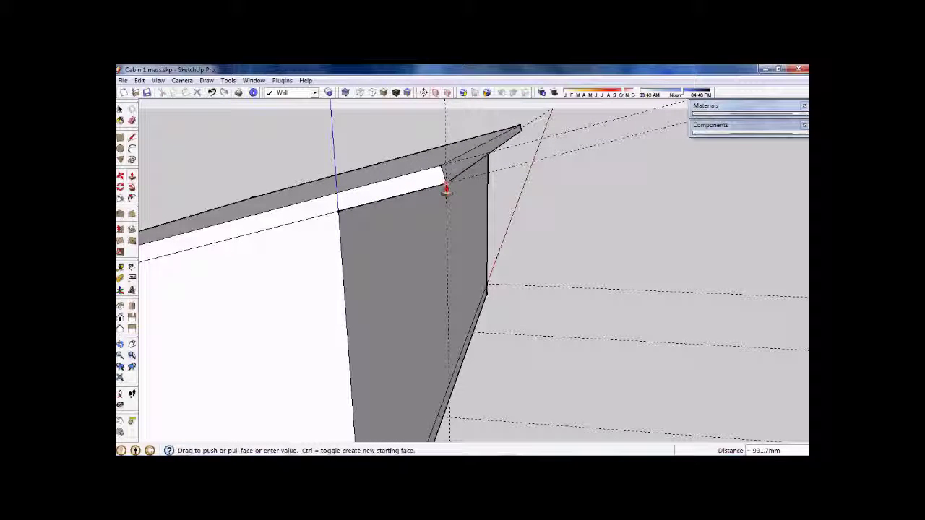
mouse_move(446, 190)
mouse_down()
mouse_move(436, 189)
mouse_move(444, 186)
mouse_up()
Move the top edge of the high overhang's end face about 38.9 mm to the guides' intersection, making the fascia vertical.
middle_drag(620, 252, 662, 238)
scroll(651, 246, down, 4)
key(t)
scroll(636, 209, up, 3)
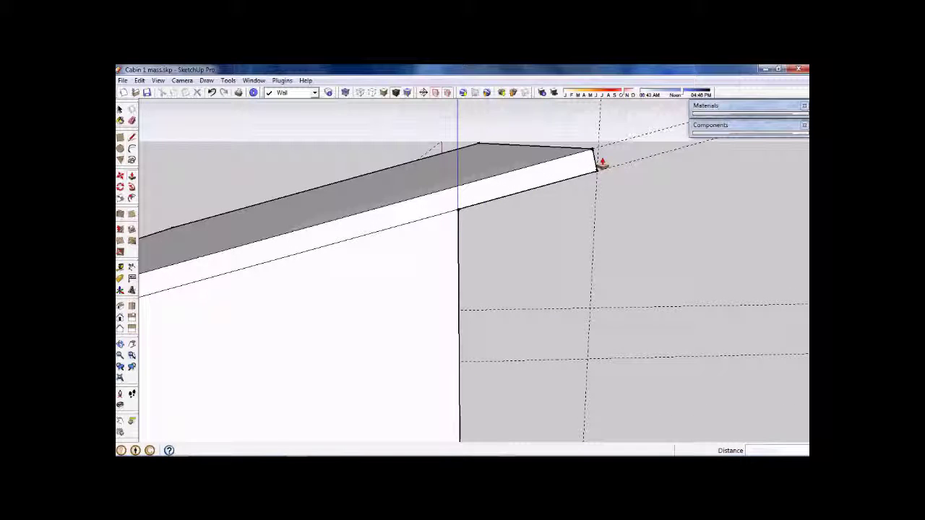
middle_drag(621, 209, 565, 163)
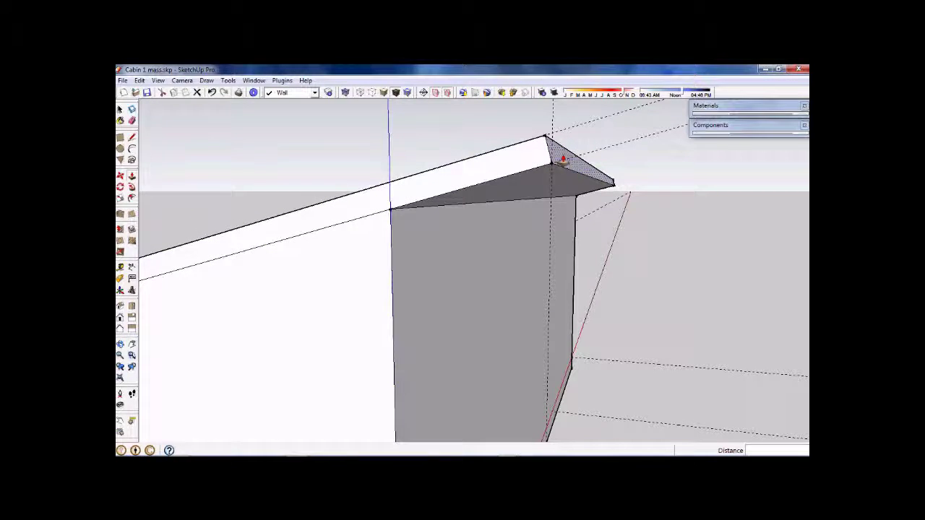
click(121, 108)
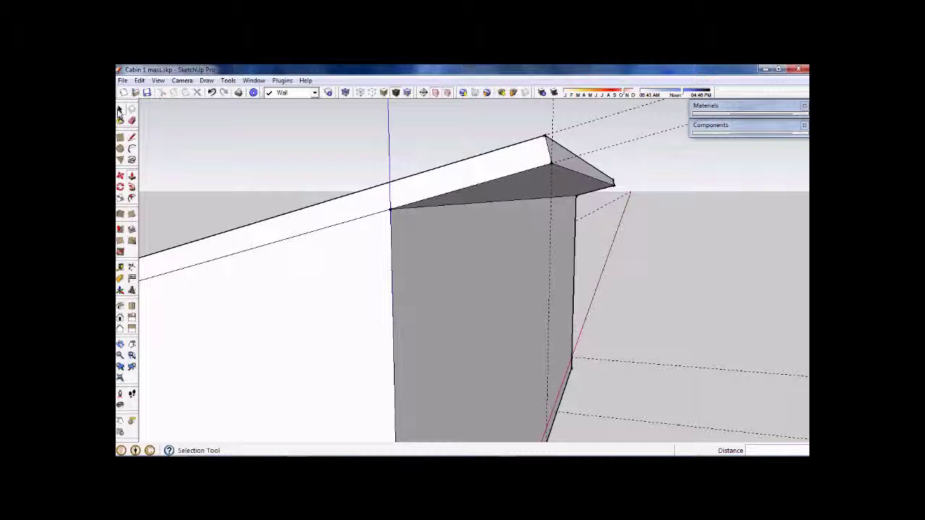
click(567, 151)
scroll(567, 151, up, 5)
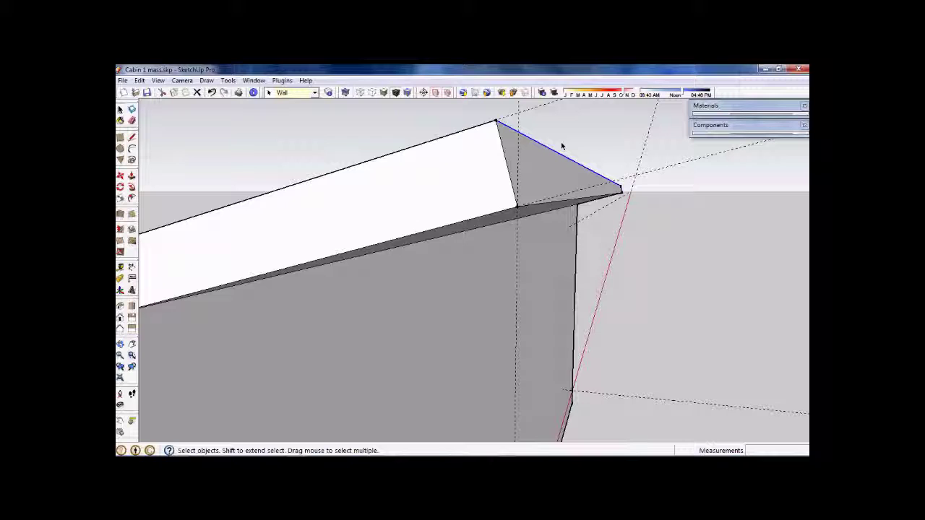
middle_drag(562, 147, 568, 155)
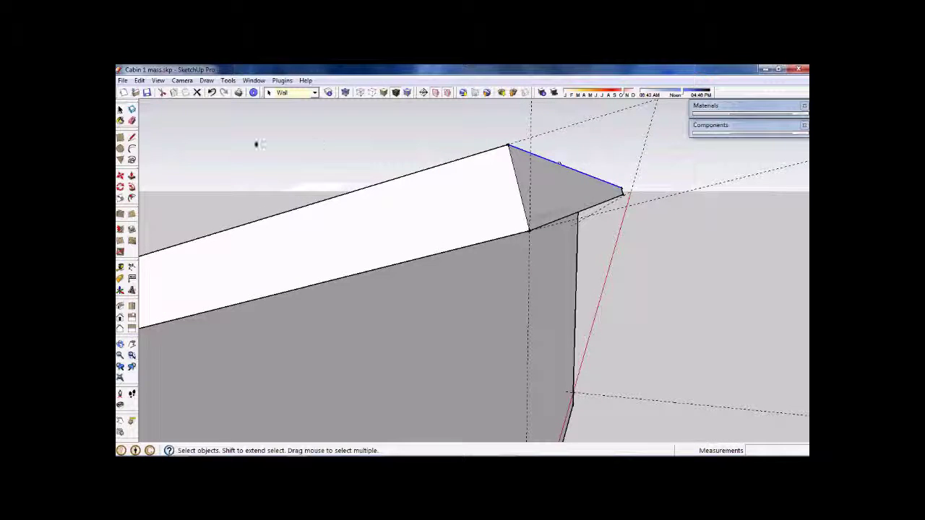
click(120, 177)
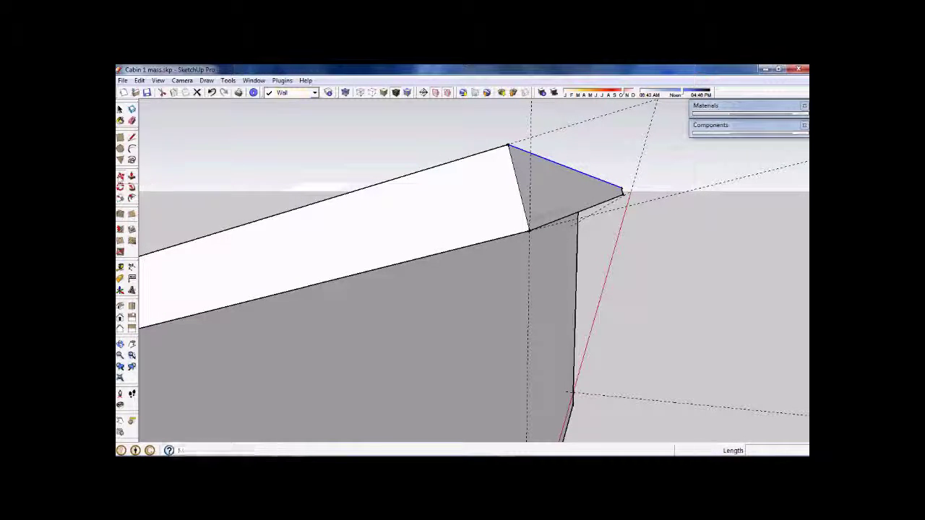
click(505, 147)
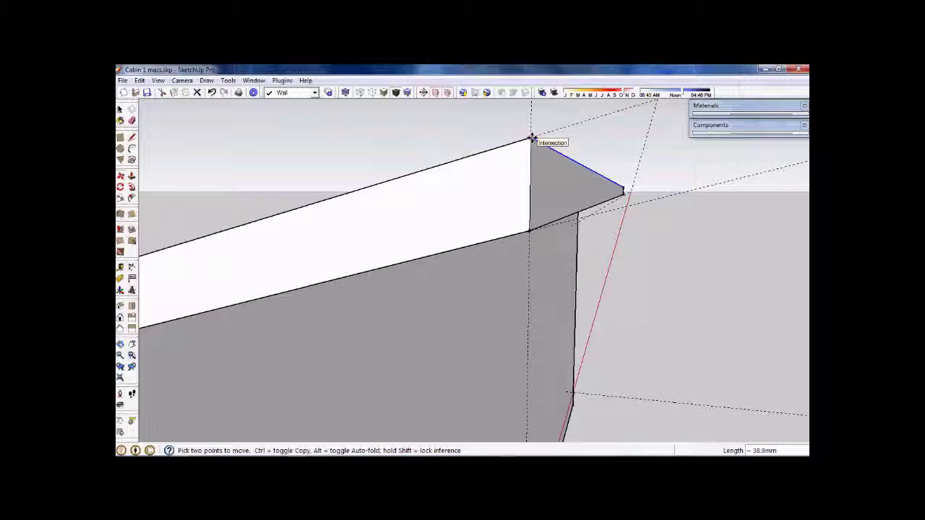
click(532, 137)
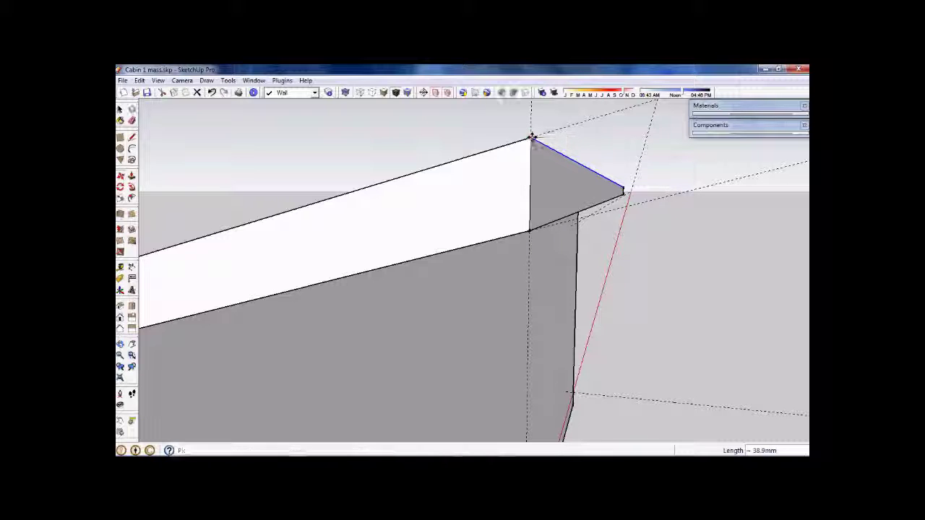
Place a vertical guide line 900 mm outward from the recessed wall's inner corner edge along the green axis on the low side.
middle_drag(496, 182, 619, 275)
scroll(578, 289, down, 5)
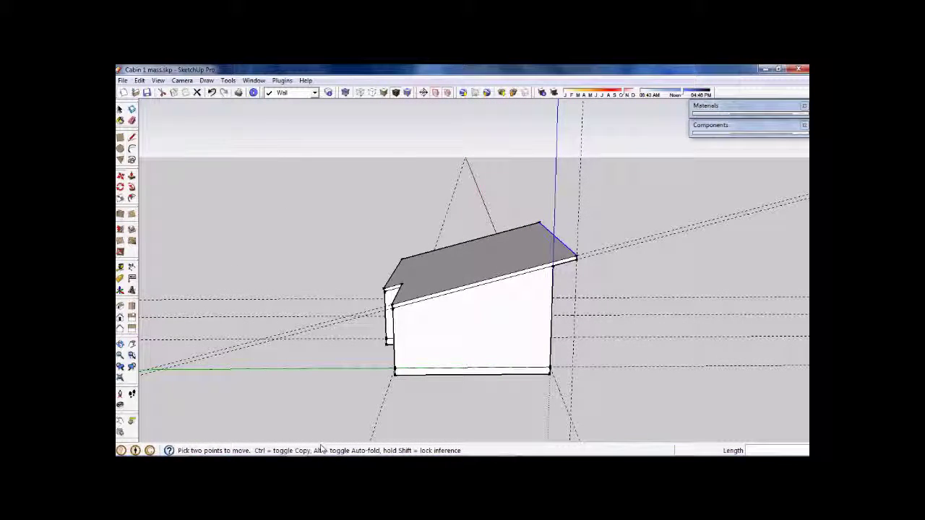
middle_drag(322, 449, 389, 349)
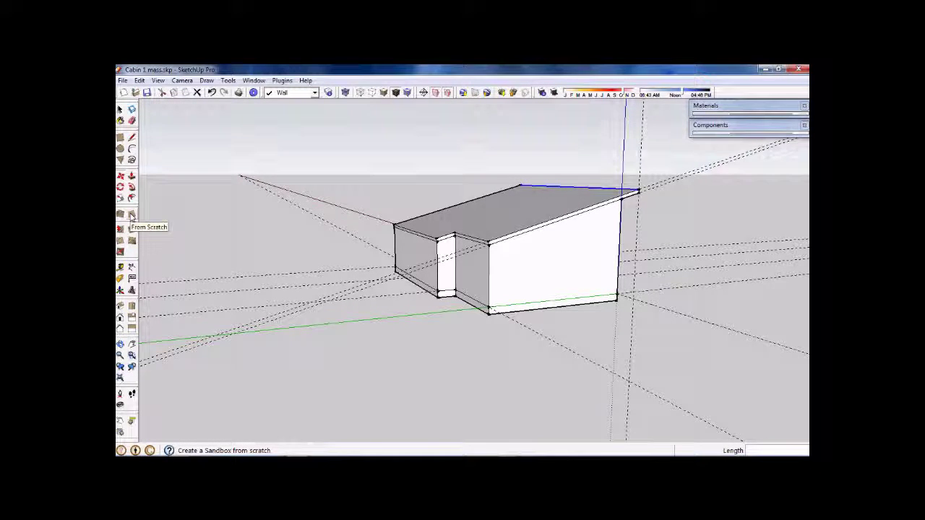
click(121, 269)
scroll(543, 284, up, 4)
middle_drag(453, 258, 468, 243)
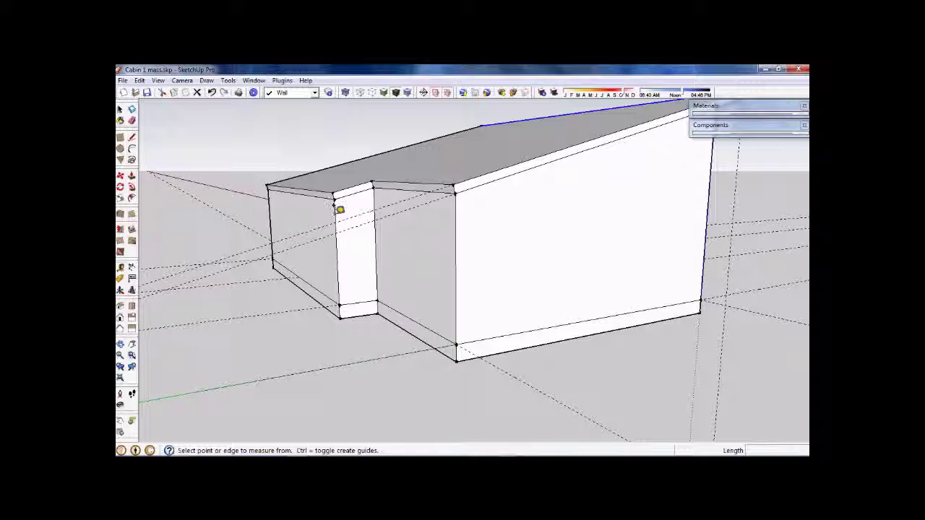
scroll(340, 210, up, 3)
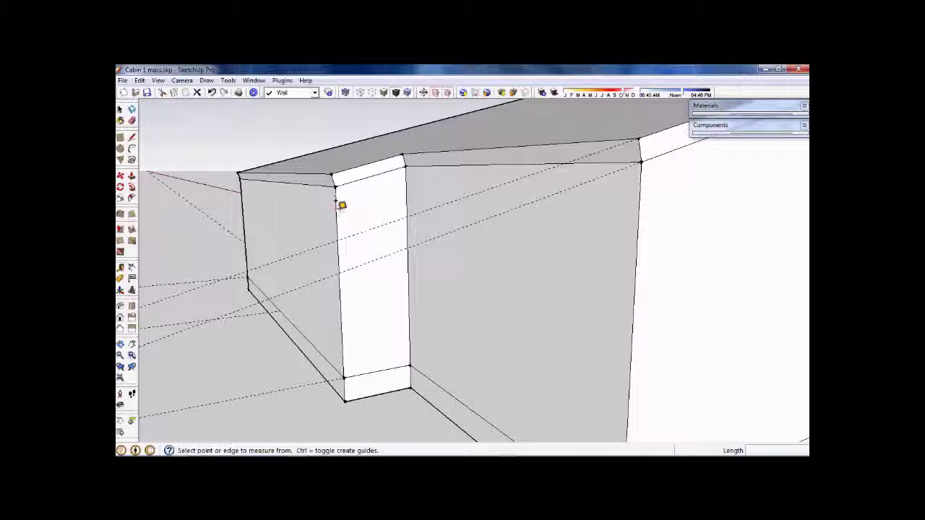
click(407, 195)
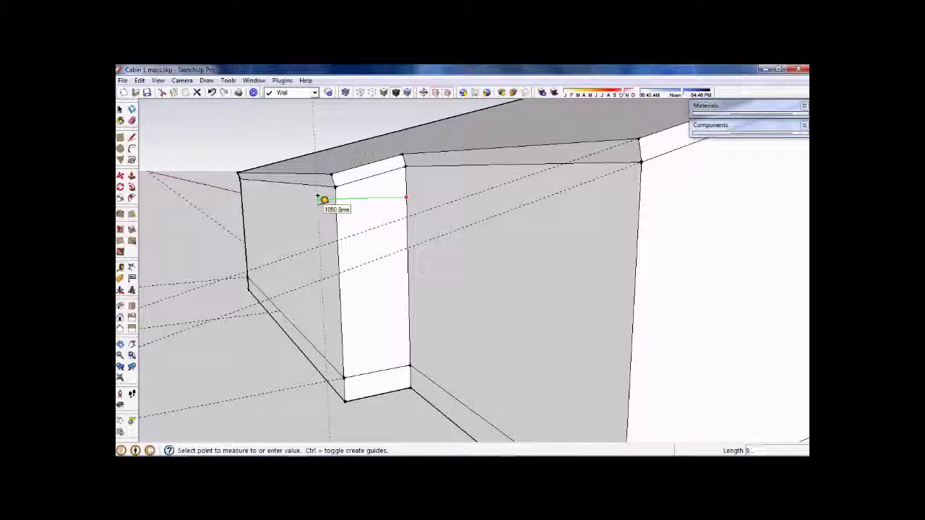
key(Return)
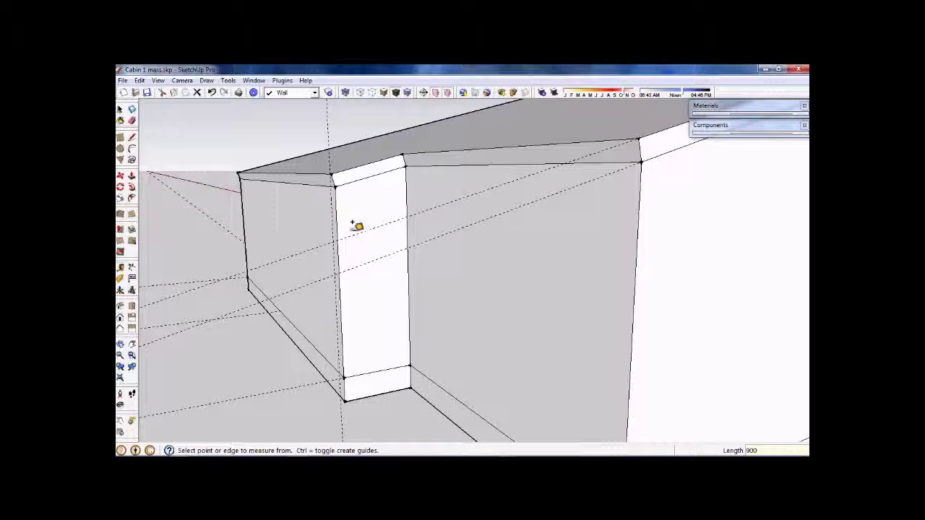
Place guide lines with 0 offset along the roof slab's lower and upper sloping edges above the short return wall.
scroll(346, 195, up, 2)
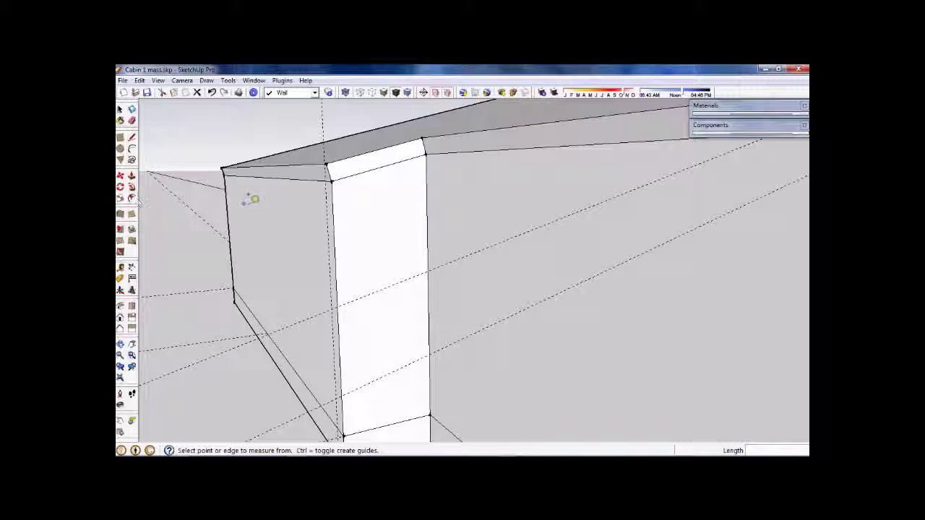
scroll(330, 200, up, 1)
scroll(350, 166, up, 1)
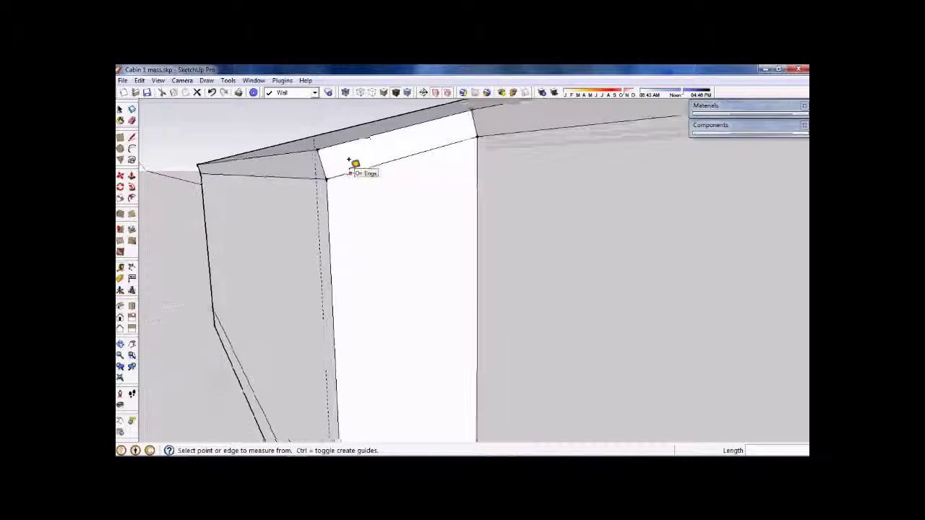
scroll(348, 160, up, 1)
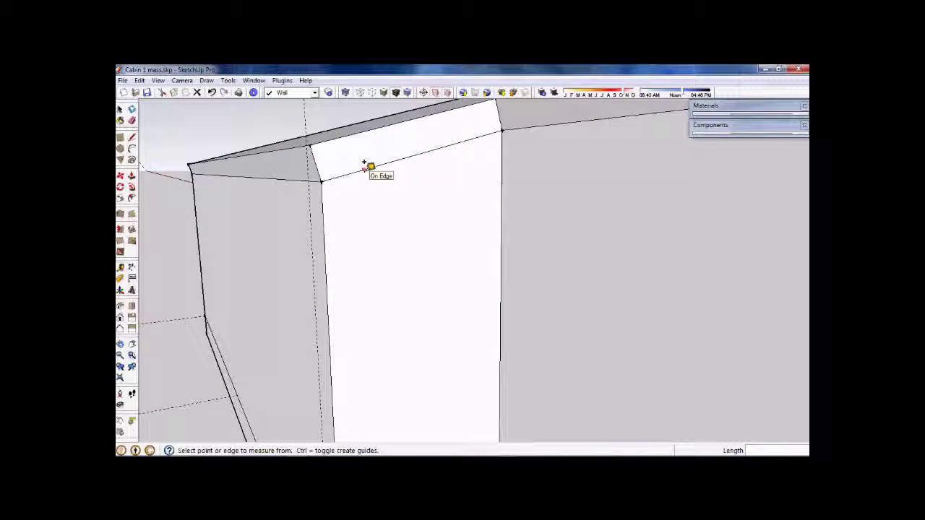
click(364, 162)
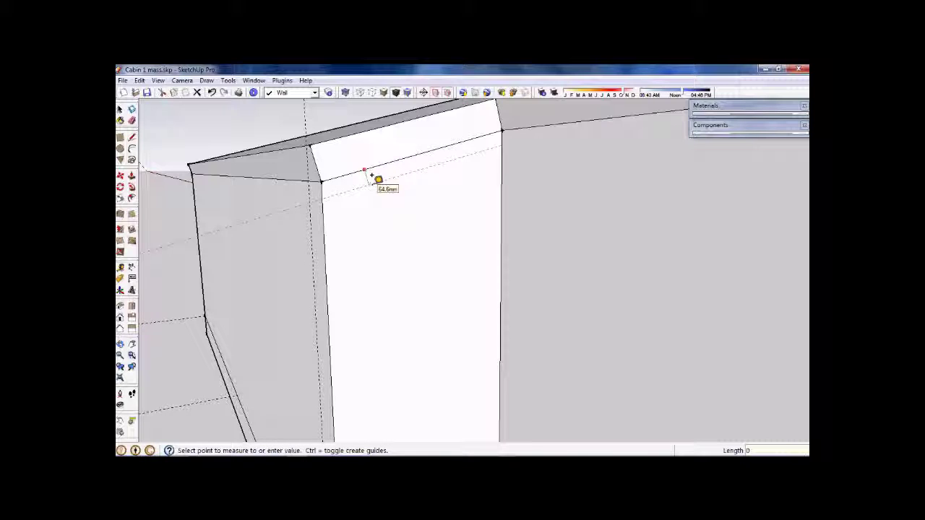
click(370, 173)
click(349, 133)
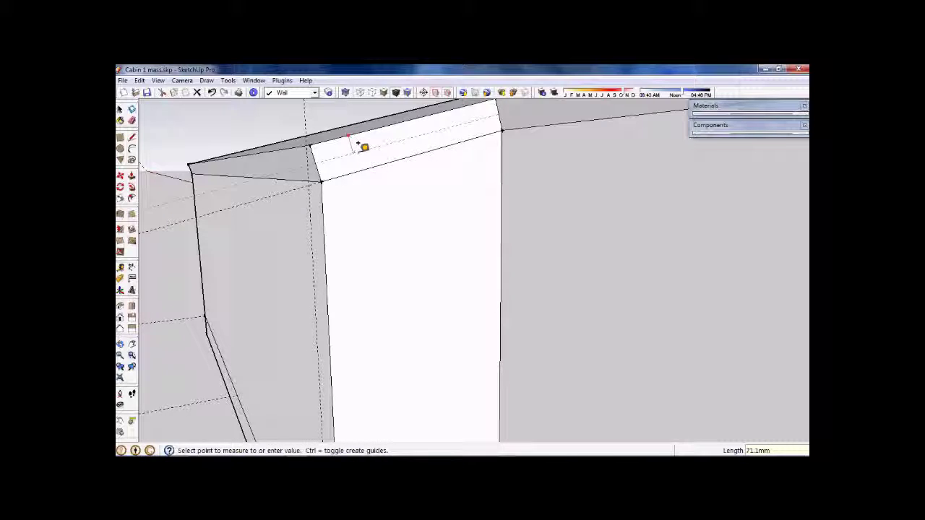
key(Escape)
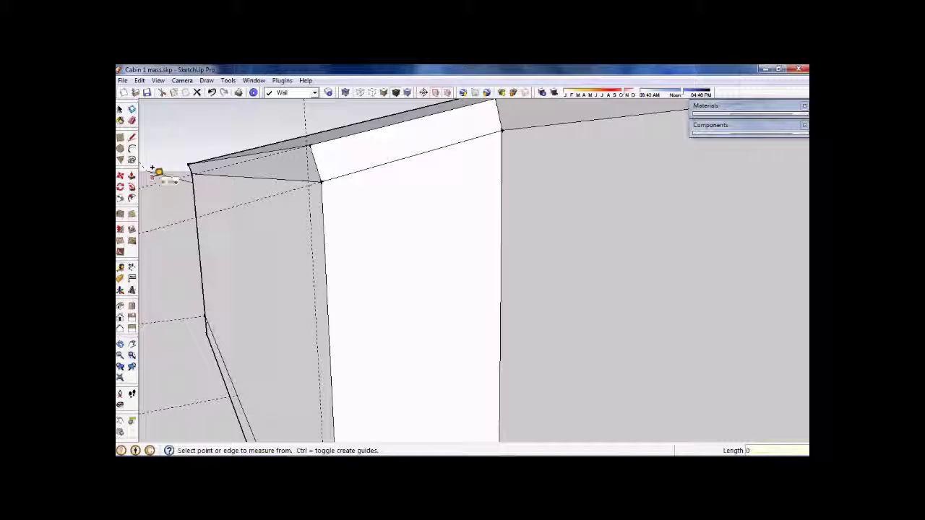
Push/Pull the low end face of the roof slab over the projecting wall outward to the vertical guide.
click(121, 175)
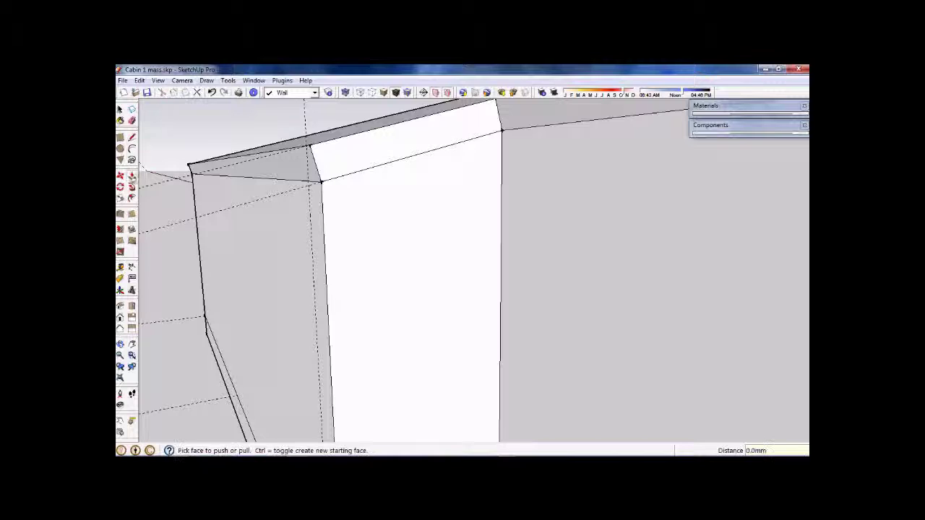
scroll(313, 184, up, 2)
drag(320, 180, 309, 192)
middle_drag(401, 227, 403, 258)
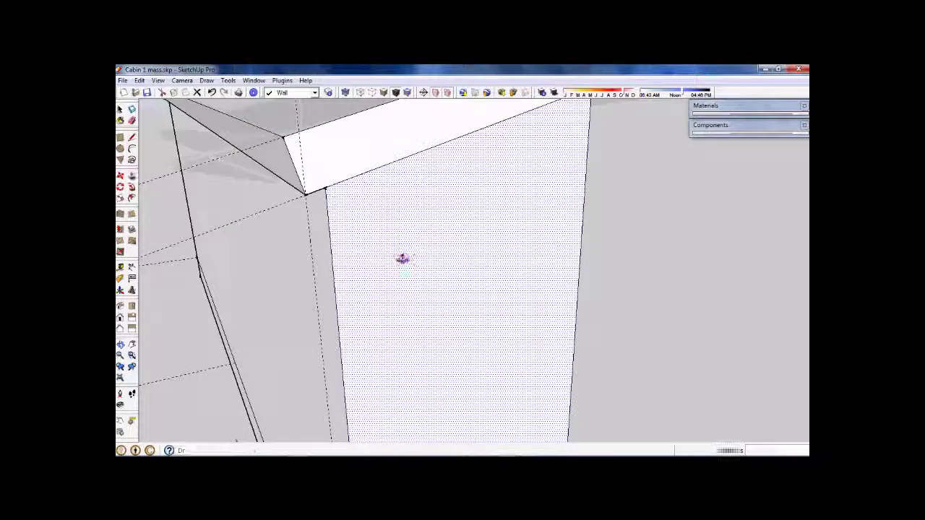
scroll(402, 257, down, 3)
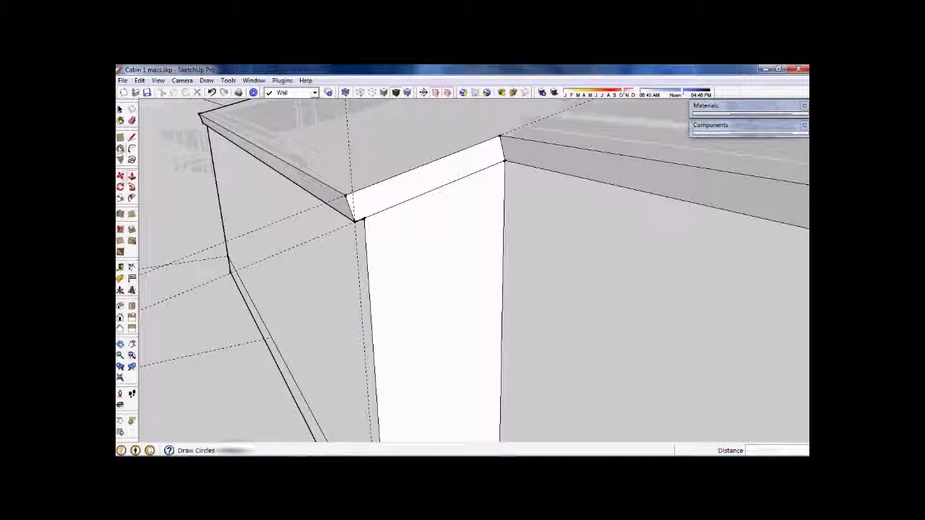
Move the top edge of the projecting low end face about 38.9 mm to the guides' intersection, making its fascia vertical.
click(121, 110)
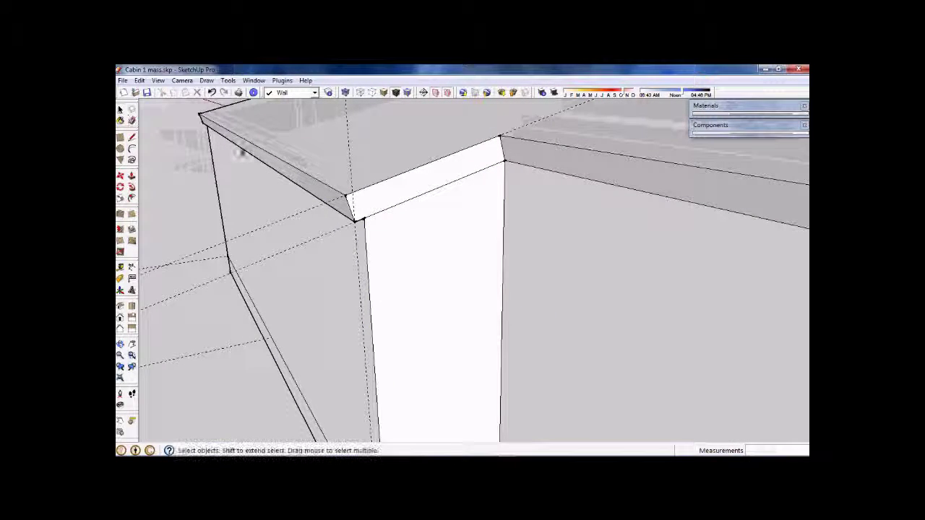
click(284, 160)
scroll(303, 195, up, 3)
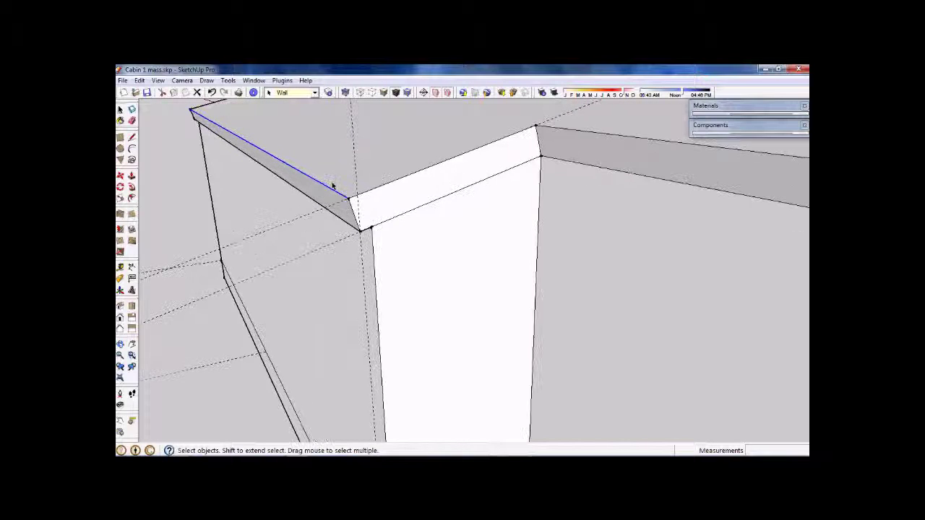
click(121, 176)
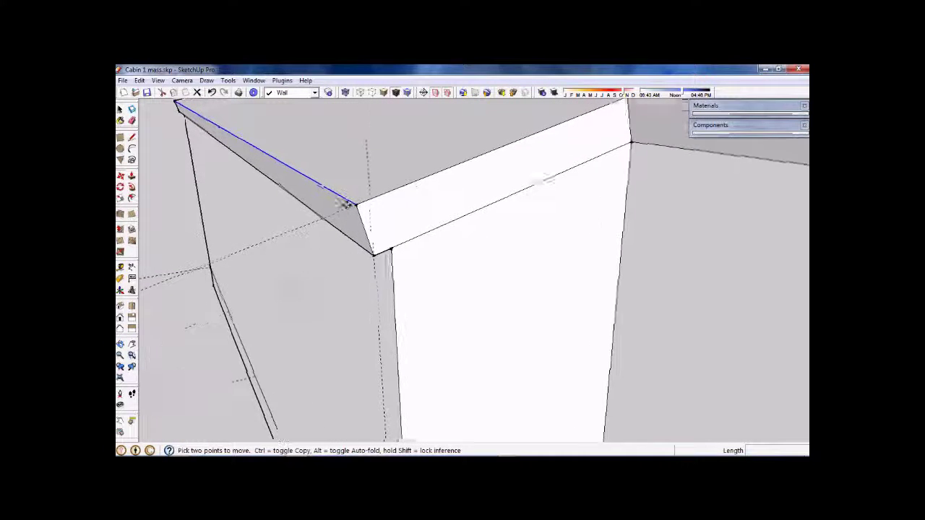
scroll(367, 206, up, 2)
click(361, 204)
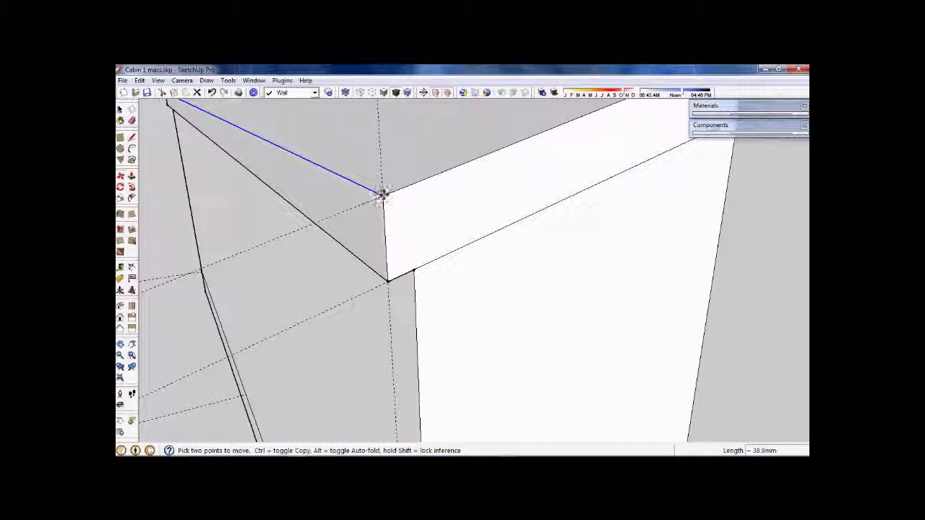
click(384, 196)
scroll(434, 219, down, 4)
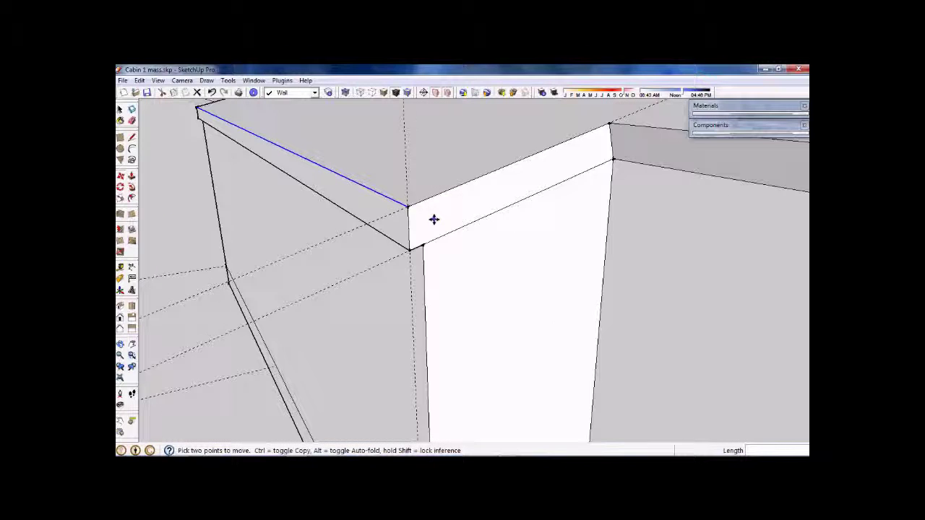
Push/Pull the roof slab's end face above the recessed wall outward about 892.9 mm to the projecting eave's top corner.
scroll(441, 261, down, 4)
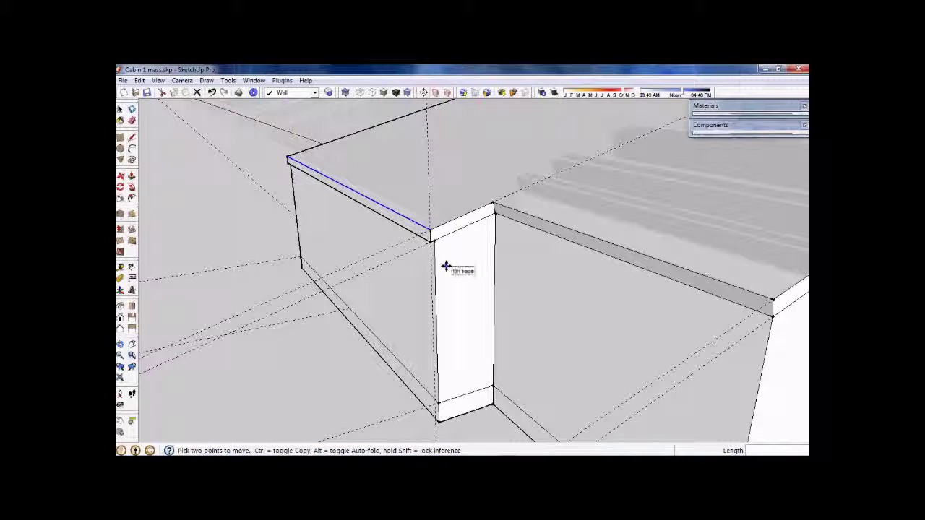
scroll(444, 266, down, 5)
middle_drag(444, 266, 452, 244)
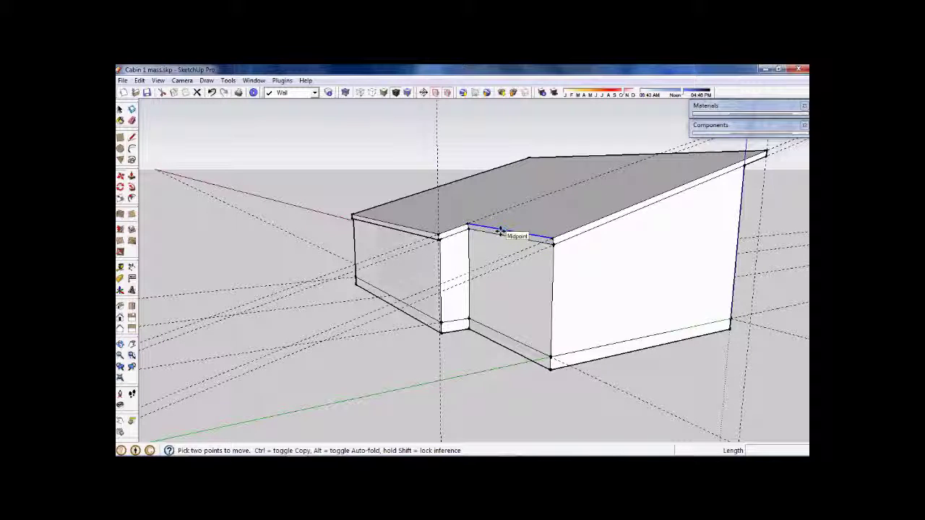
scroll(490, 240, up, 3)
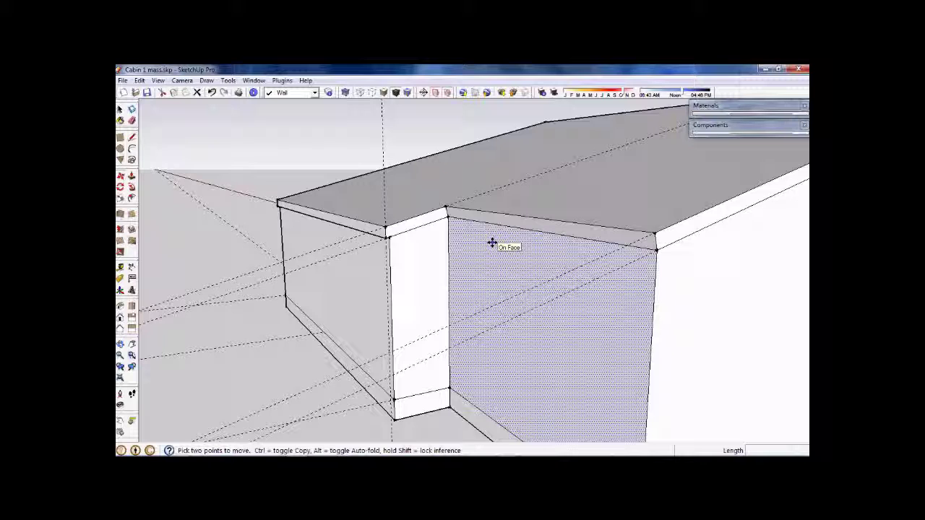
click(131, 176)
scroll(462, 216, up, 3)
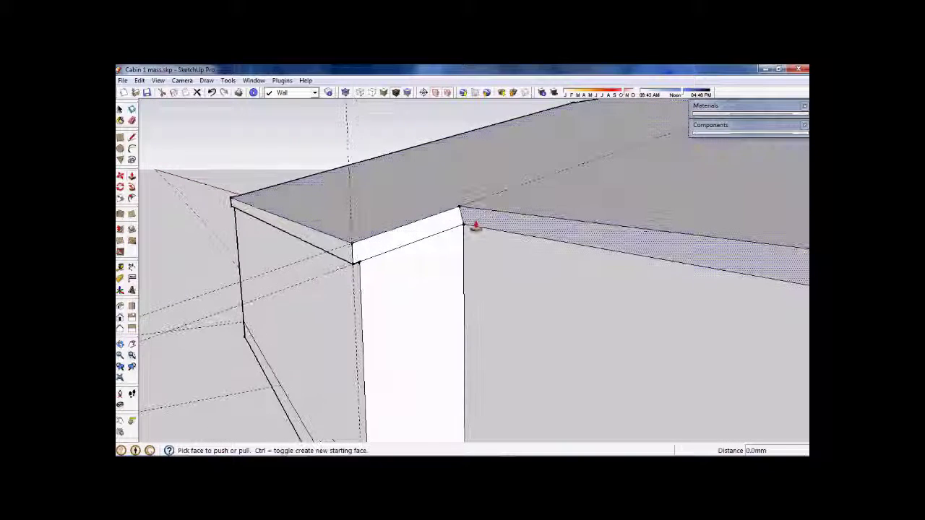
drag(475, 226, 354, 247)
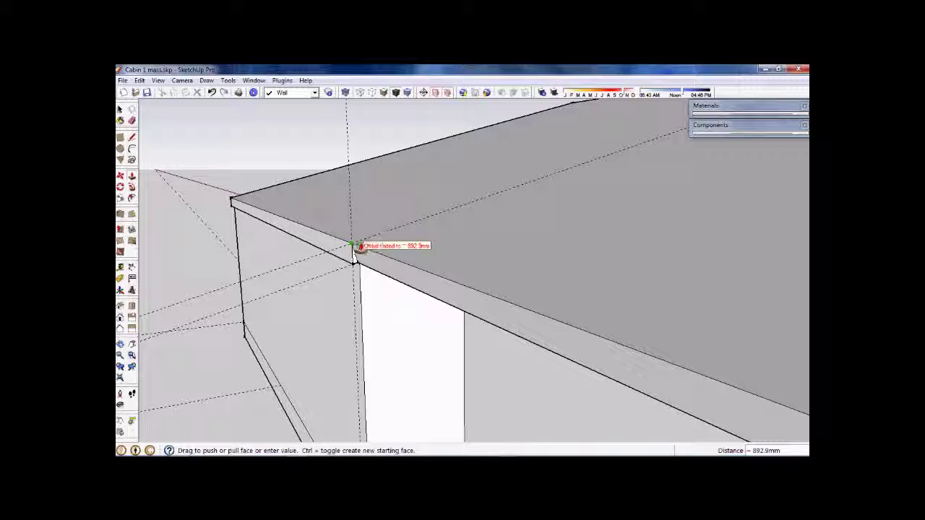
mouse_move(353, 246)
mouse_down()
mouse_move(310, 274)
mouse_move(444, 214)
mouse_move(357, 250)
mouse_up()
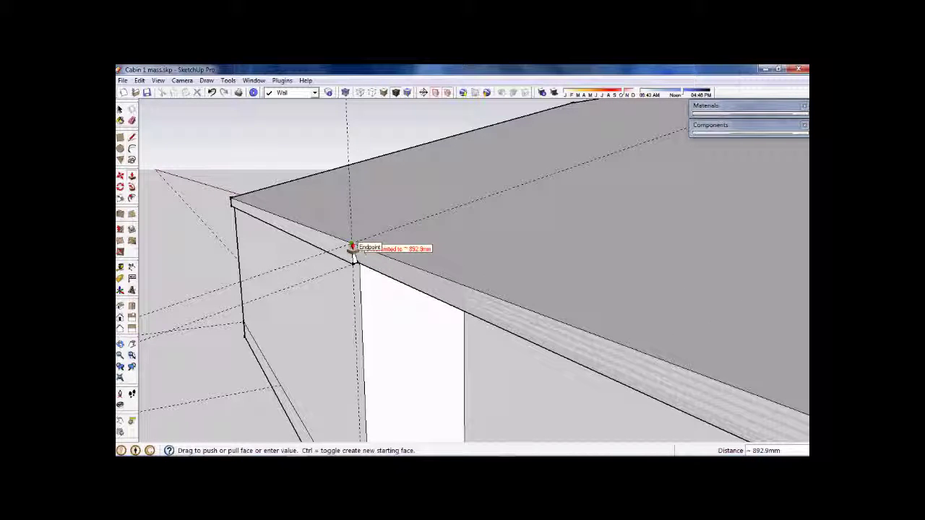
drag(353, 250, 354, 250)
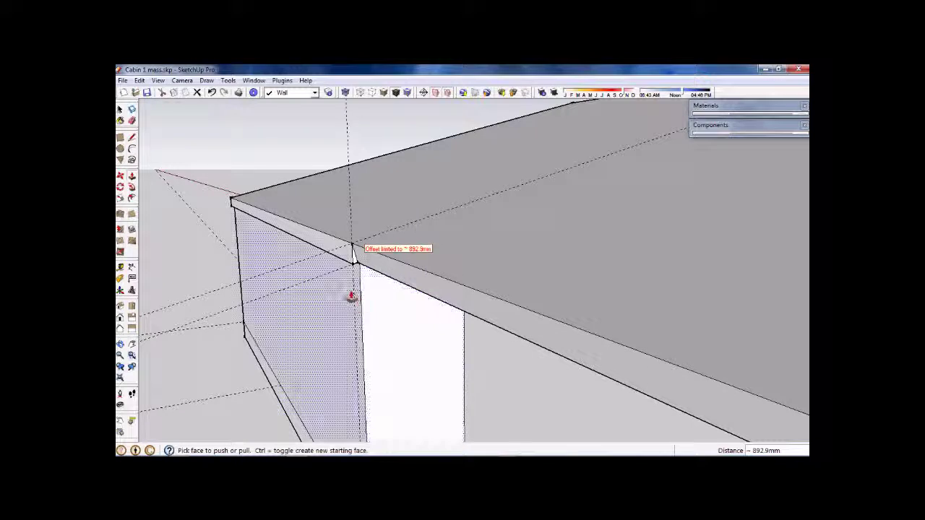
Move the lower edge of the roof slab's end face above the recessed wall to the projecting eave's lower corner, making the fascia flush.
click(120, 108)
middle_drag(401, 303, 386, 271)
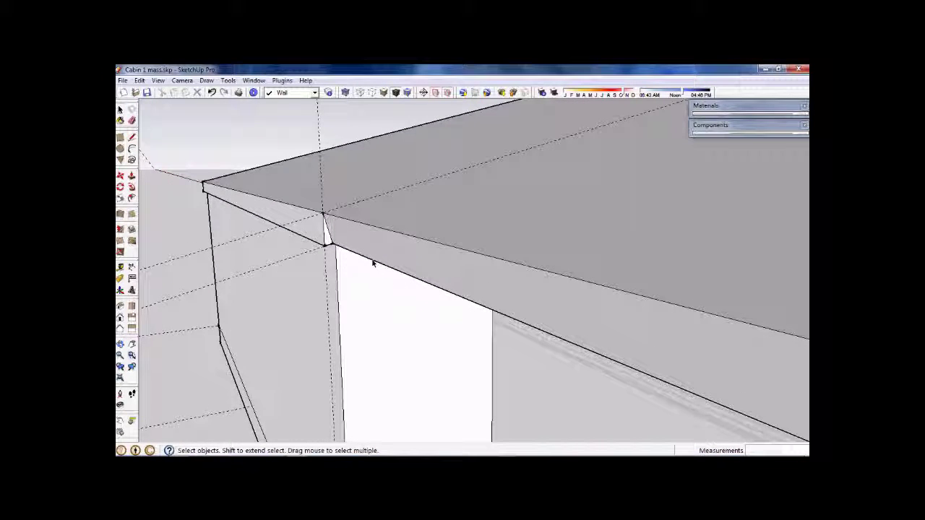
key(m)
middle_drag(295, 218, 341, 258)
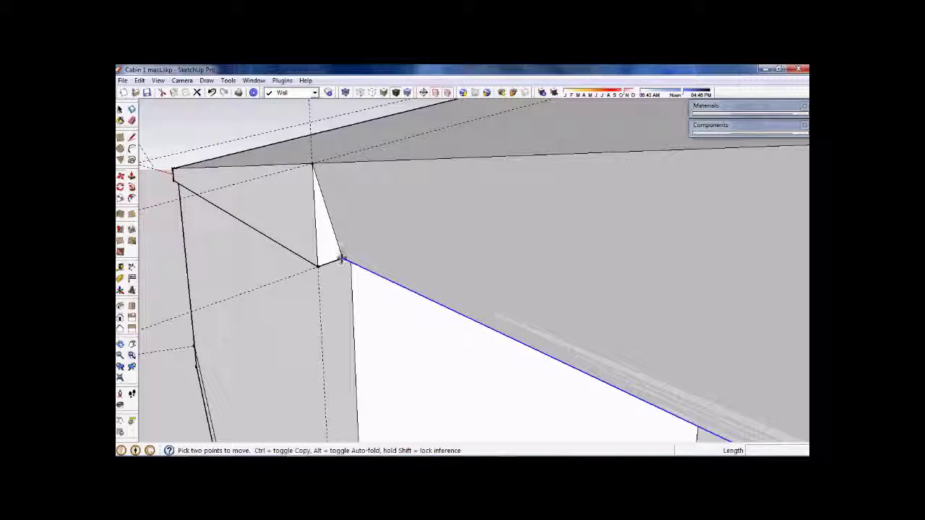
click(342, 258)
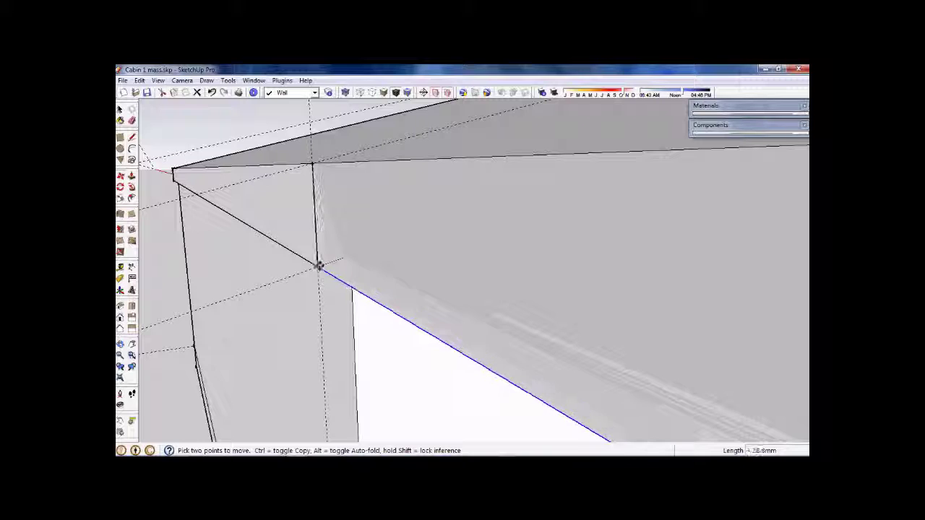
click(318, 267)
scroll(378, 246, down, 6)
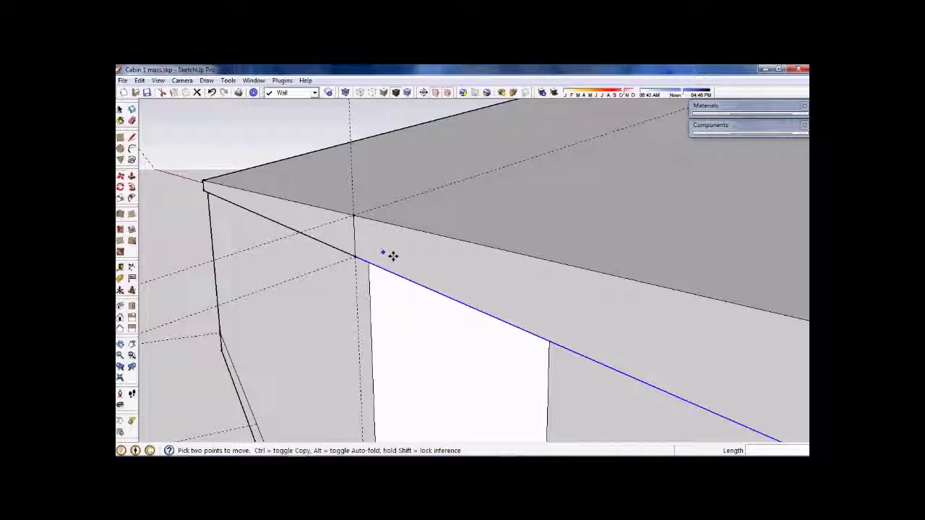
scroll(493, 347, down, 3)
middle_drag(493, 347, 520, 336)
key(space)
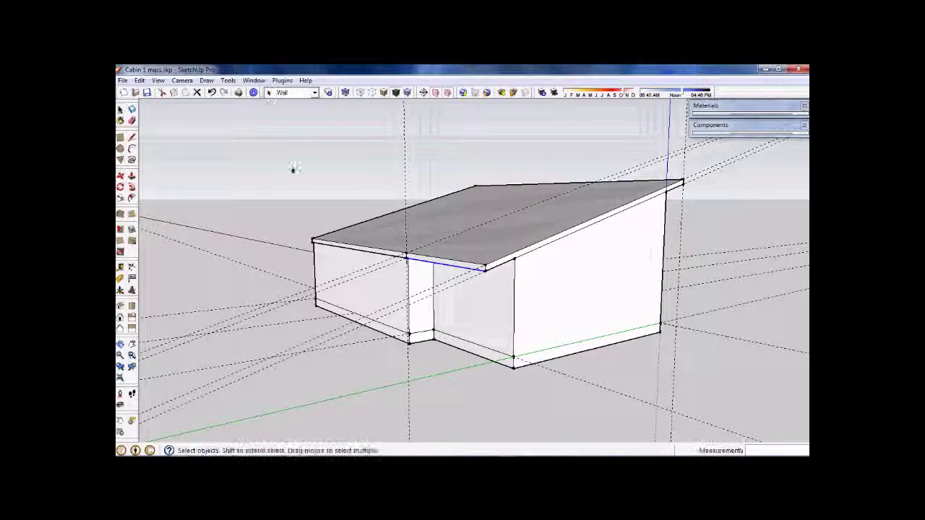
Erase the vertical guides and the sloping guides used for the roof slab and its eaves.
mouse_move(302, 176)
middle_down()
mouse_move(279, 182)
mouse_move(307, 192)
mouse_move(304, 181)
middle_up()
click(133, 121)
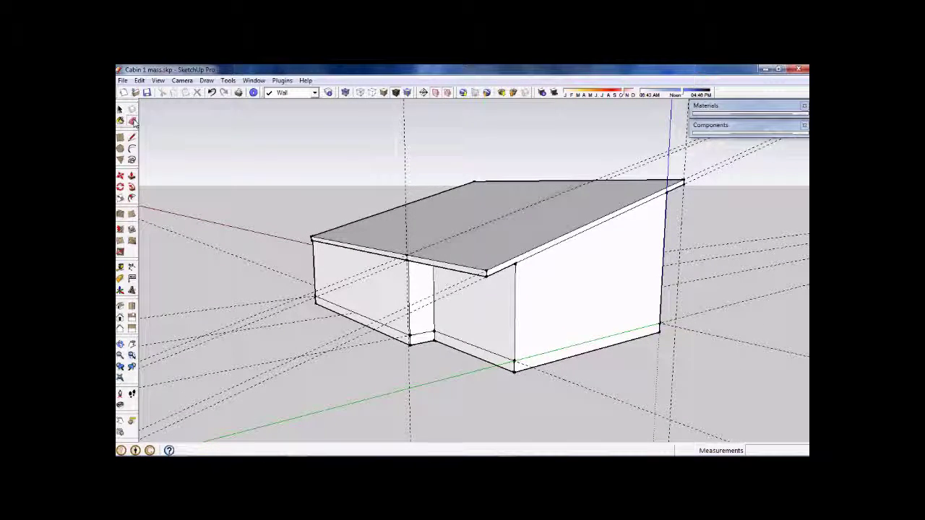
click(406, 180)
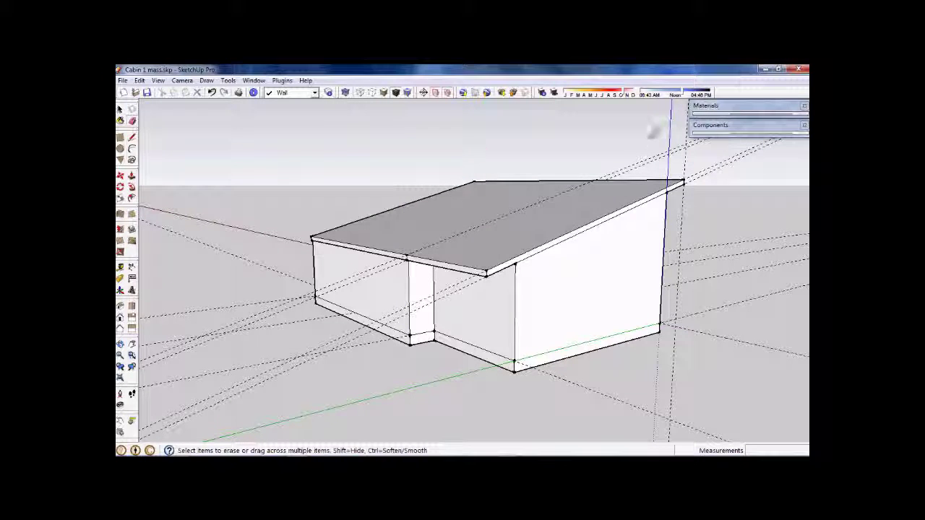
drag(697, 156, 712, 164)
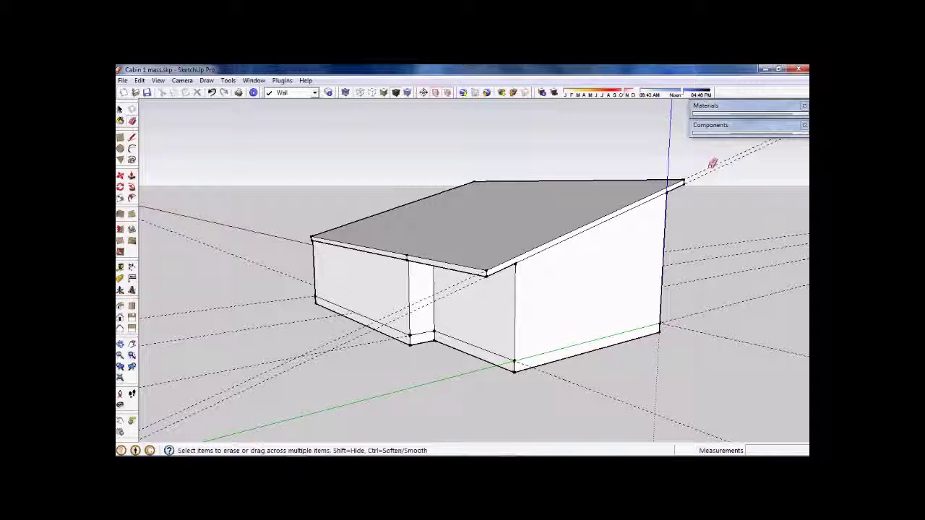
click(717, 172)
Erase the leftover seam edges on the low eave's fascia and underside where the projecting and recessed parts meet.
mouse_move(391, 371)
middle_down()
mouse_move(419, 398)
mouse_move(216, 364)
mouse_move(470, 377)
mouse_move(445, 373)
mouse_move(407, 316)
mouse_move(399, 282)
mouse_move(412, 324)
mouse_move(427, 332)
mouse_move(403, 250)
mouse_move(383, 238)
mouse_move(397, 207)
middle_up()
scroll(404, 223, up, 5)
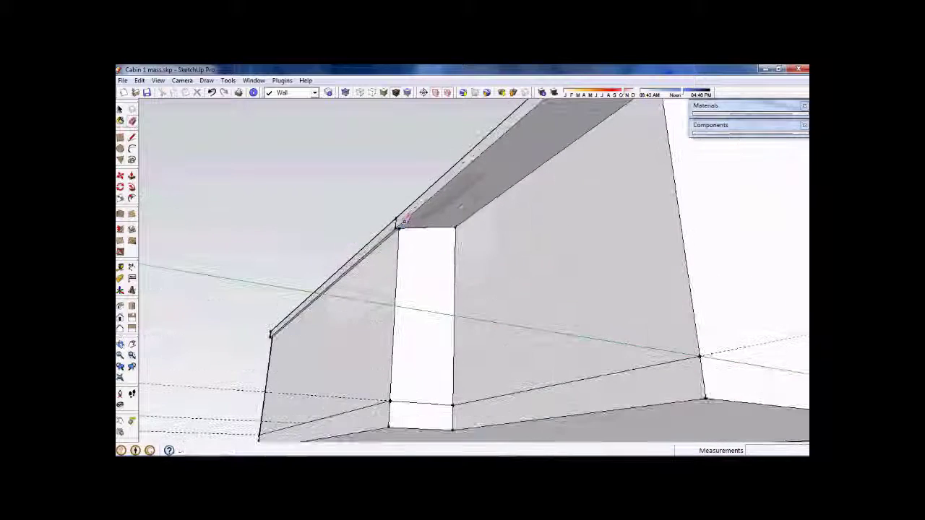
scroll(405, 220, up, 5)
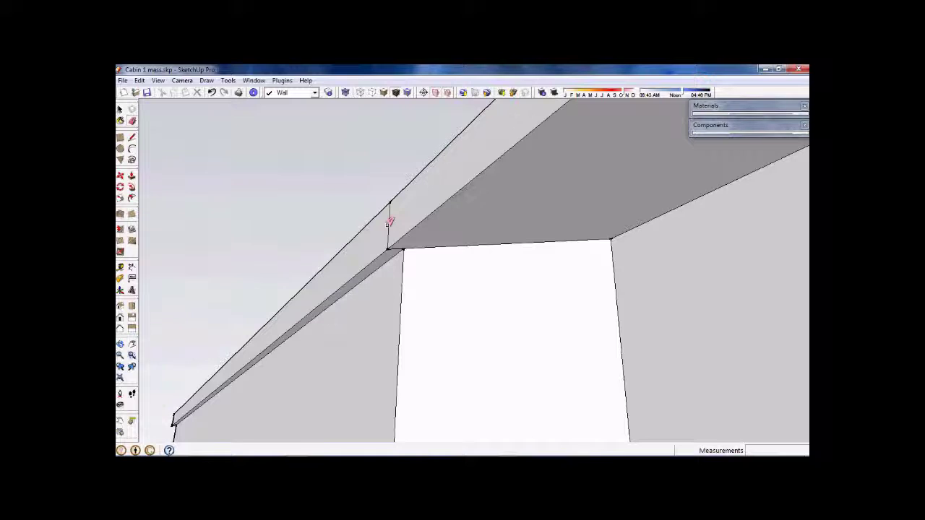
scroll(396, 248, up, 3)
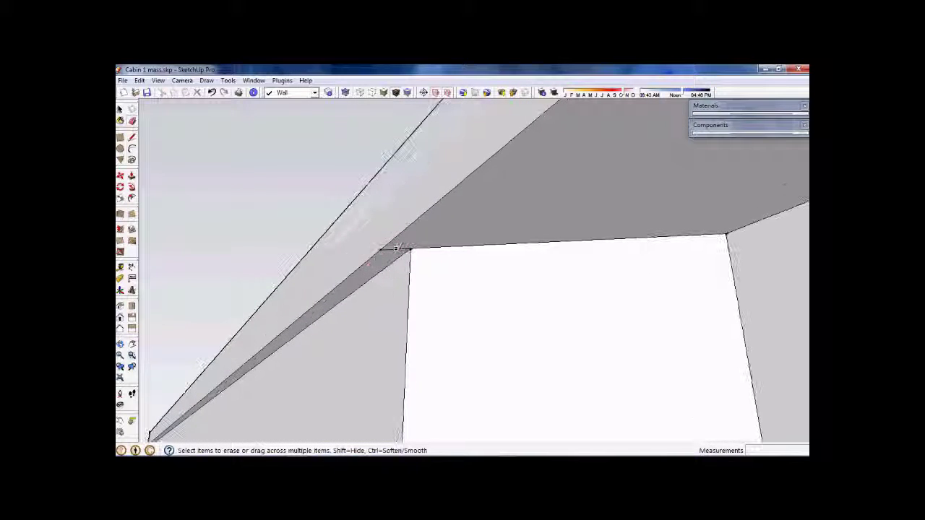
scroll(396, 248, up, 2)
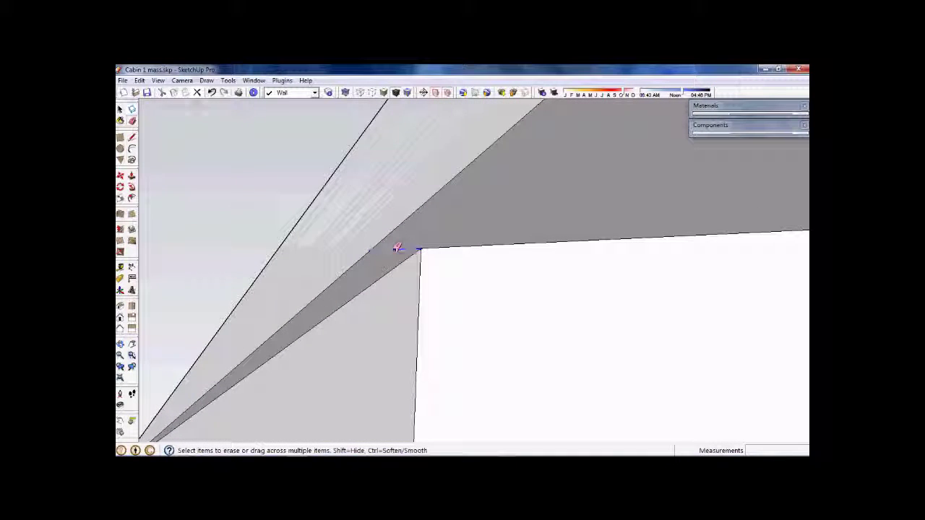
scroll(396, 248, down, 5)
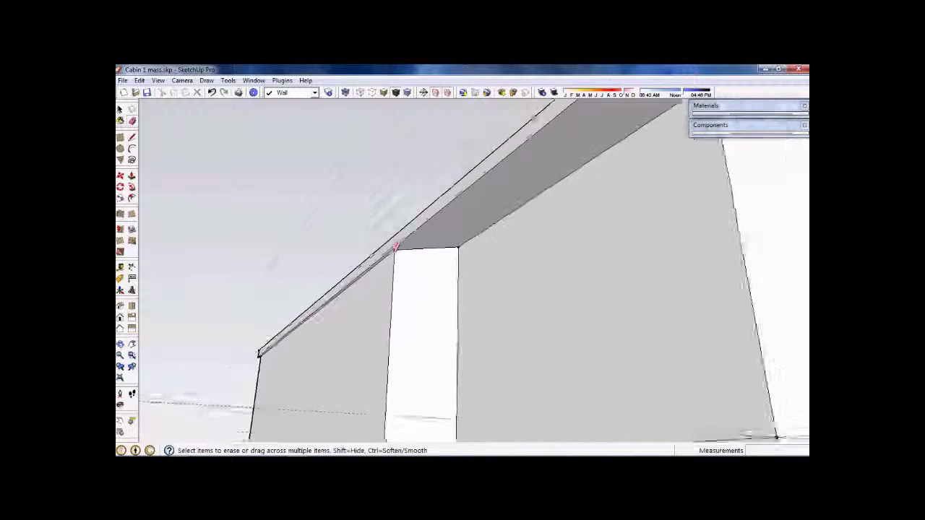
scroll(396, 248, down, 6)
middle_drag(396, 248, 425, 354)
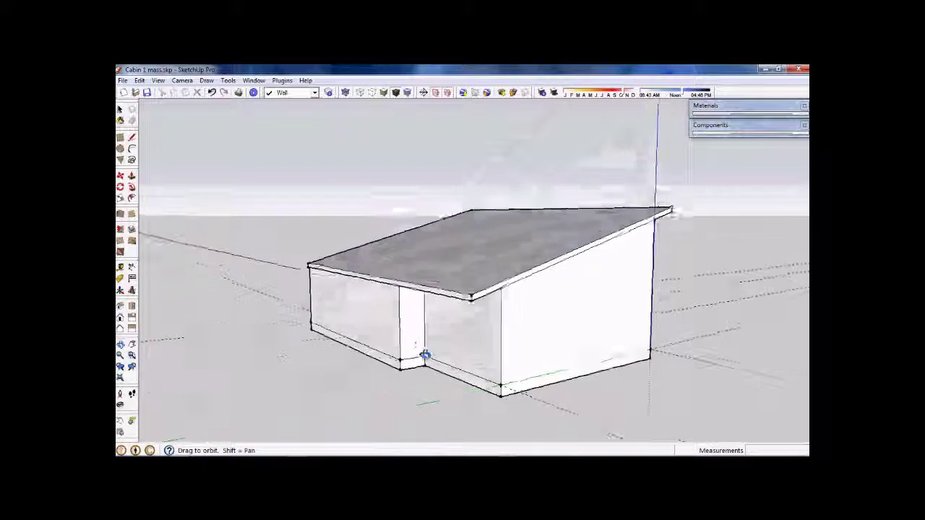
Push/Pull the roof slab's side face above the tall gable wall beside the recess outward 450 mm.
scroll(425, 354, down, 6)
middle_drag(547, 258, 513, 242)
scroll(443, 272, up, 5)
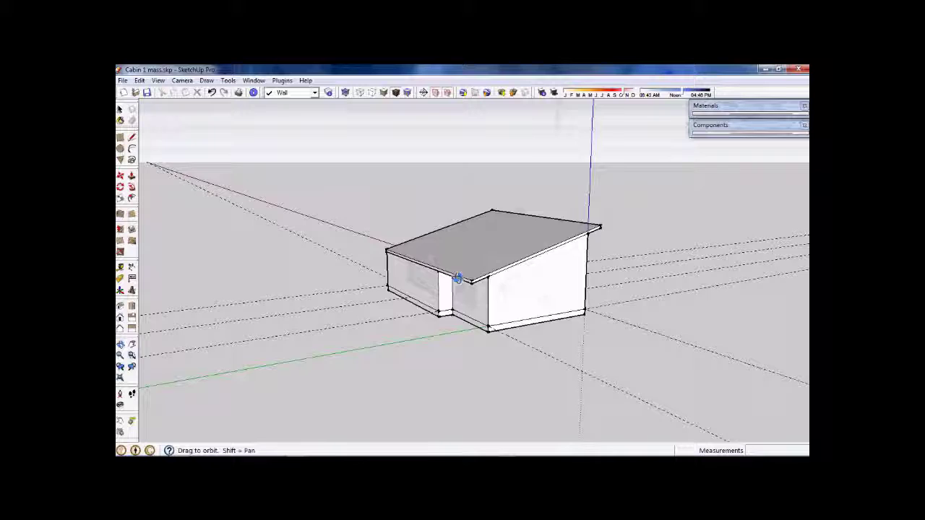
key(e)
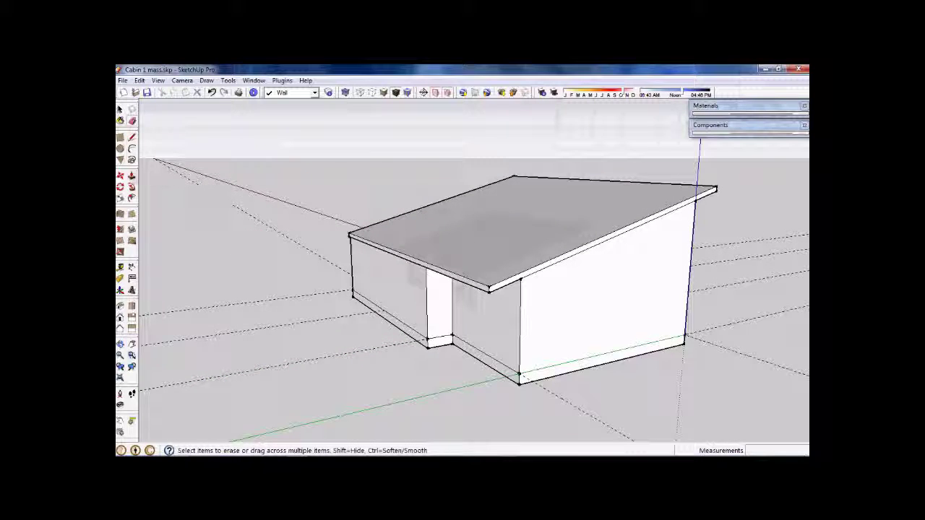
click(132, 175)
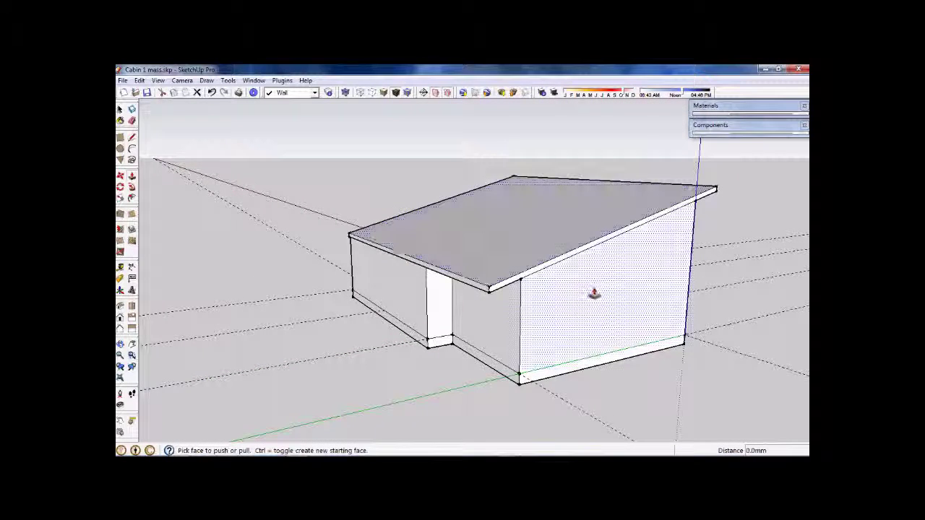
scroll(539, 273, up, 5)
drag(545, 275, 642, 340)
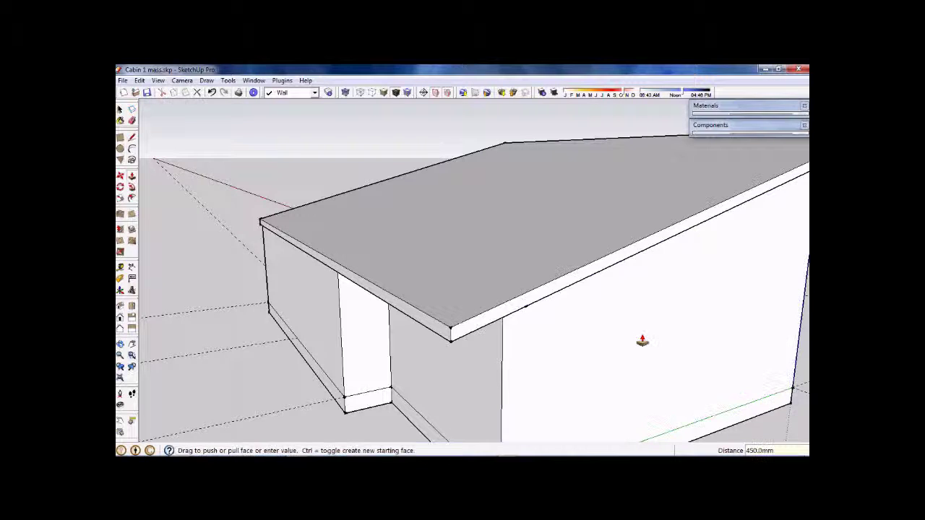
Erase the leftover seam edges on the roof's underside at both corners of the 450 mm side overhang.
middle_drag(591, 384, 378, 154)
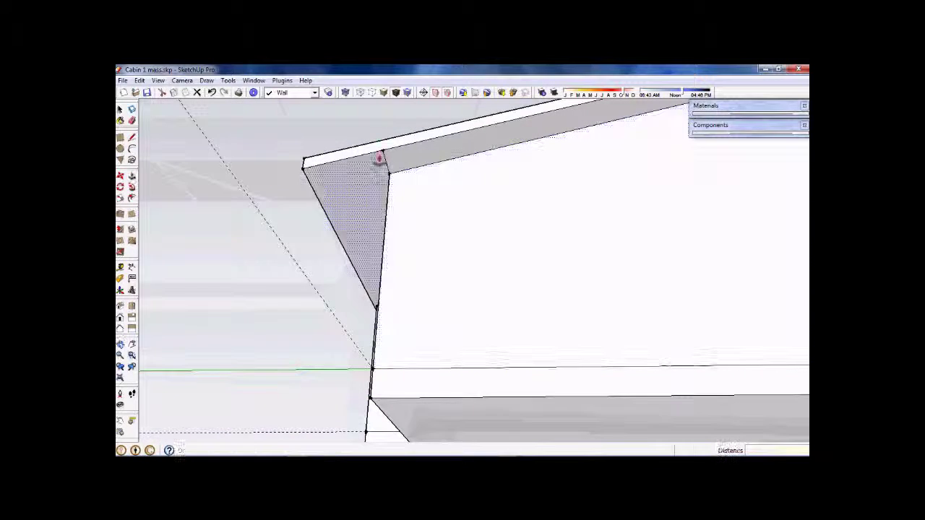
click(132, 121)
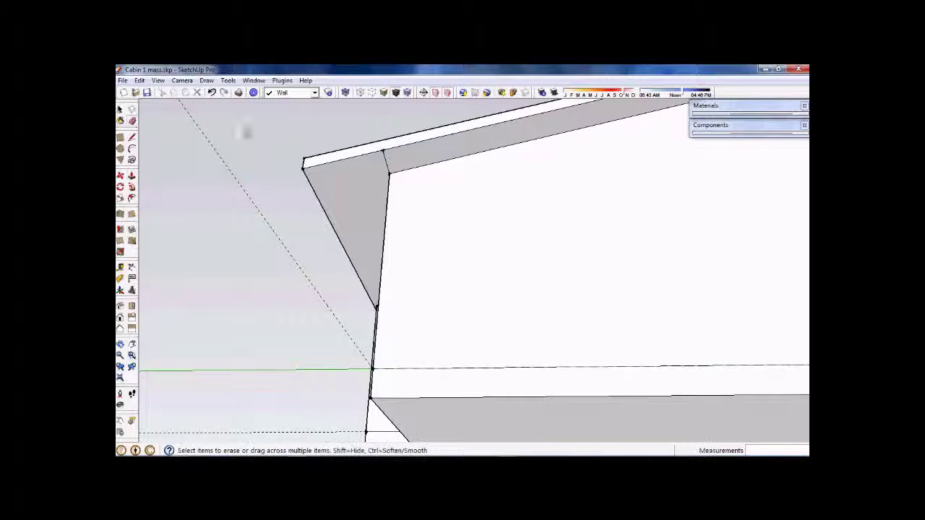
scroll(388, 148, up, 3)
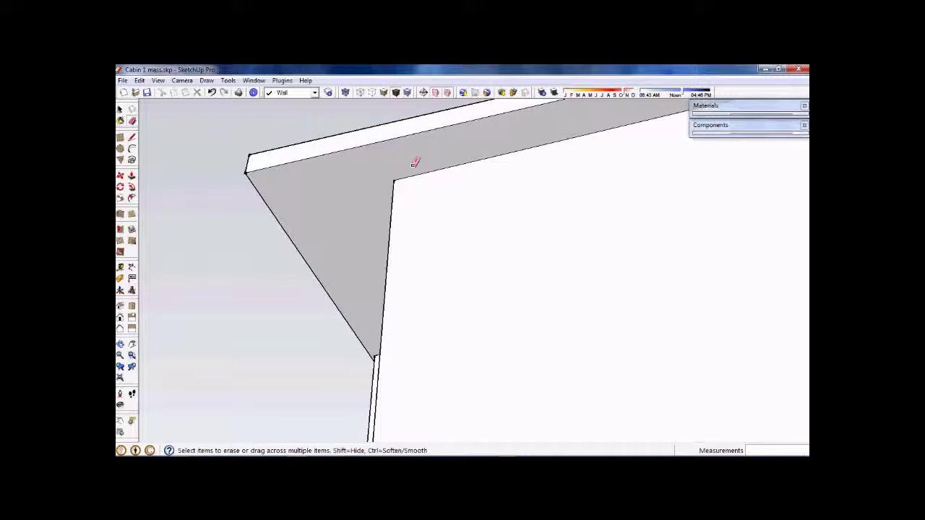
scroll(415, 159, down, 5)
scroll(591, 114, up, 5)
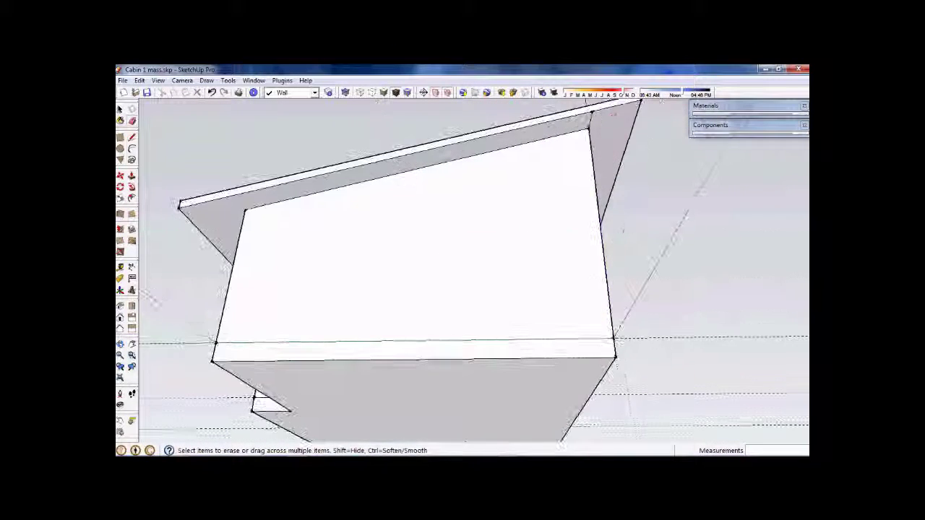
scroll(607, 144, down, 6)
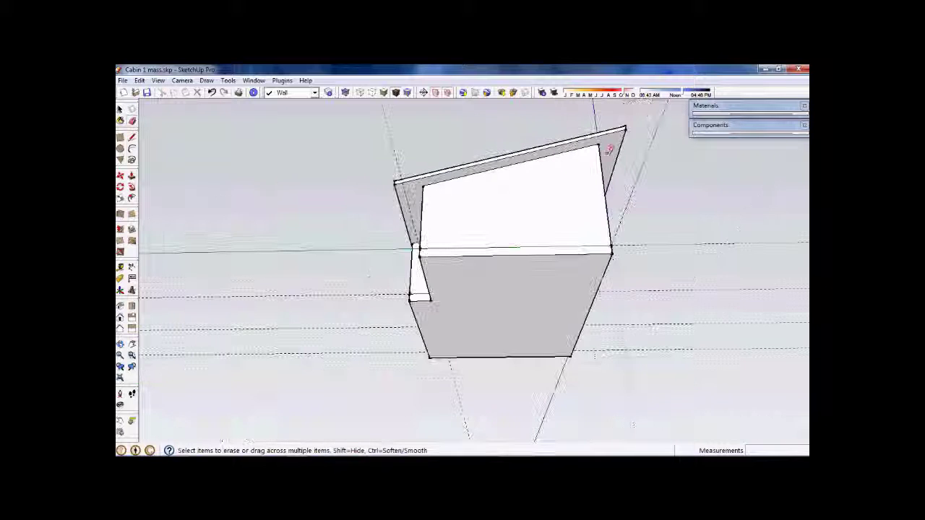
Push/Pull the roof slab's side face at the opposite gable end outward 3150 mm.
mouse_move(611, 190)
middle_down()
mouse_move(584, 269)
mouse_move(611, 239)
mouse_move(636, 244)
mouse_move(207, 263)
mouse_move(421, 248)
mouse_move(440, 281)
middle_up()
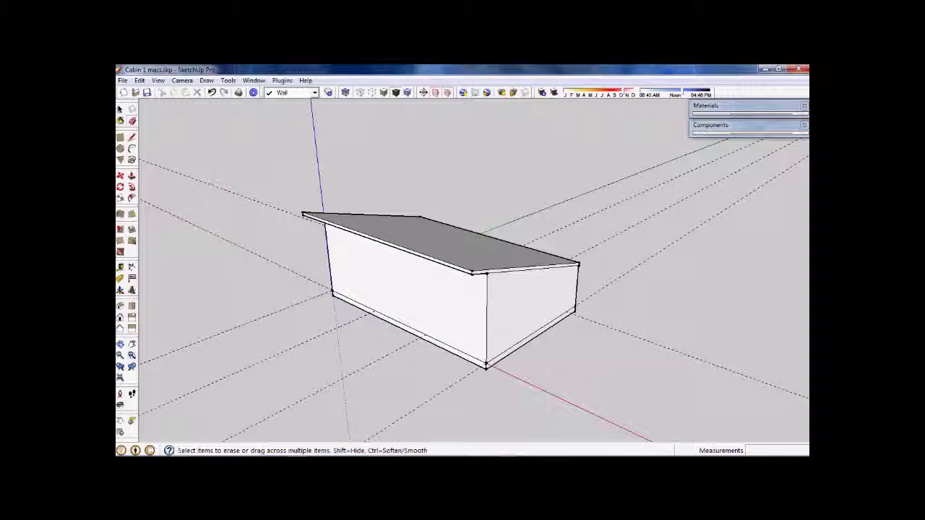
click(132, 176)
scroll(487, 273, up, 5)
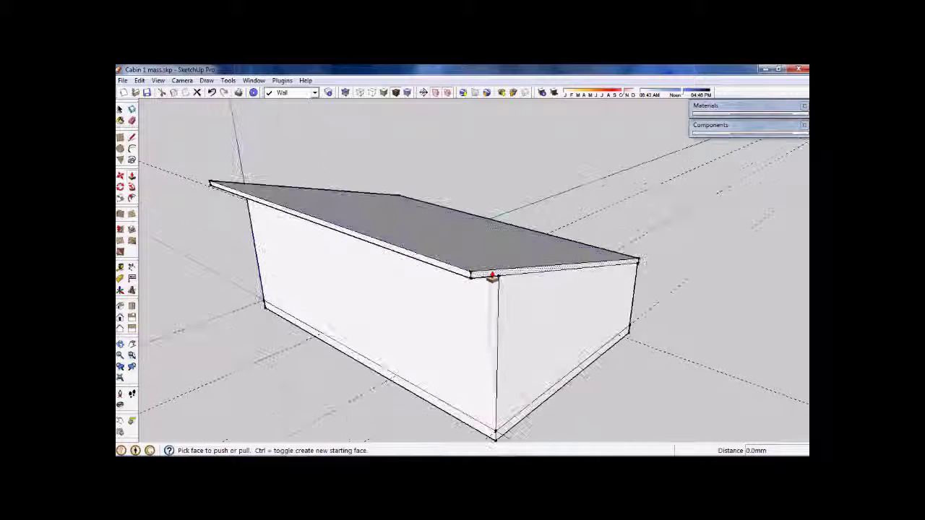
drag(556, 290, 621, 320)
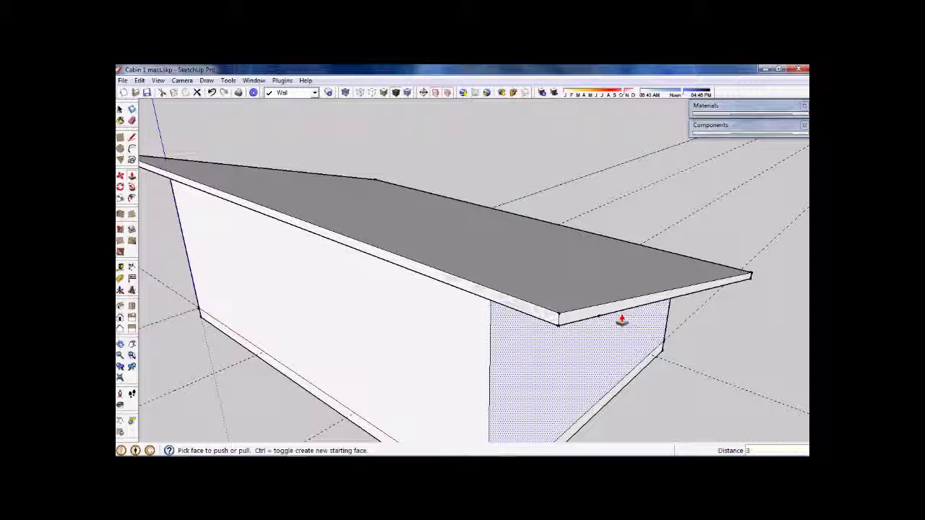
text(3150)
key(Return)
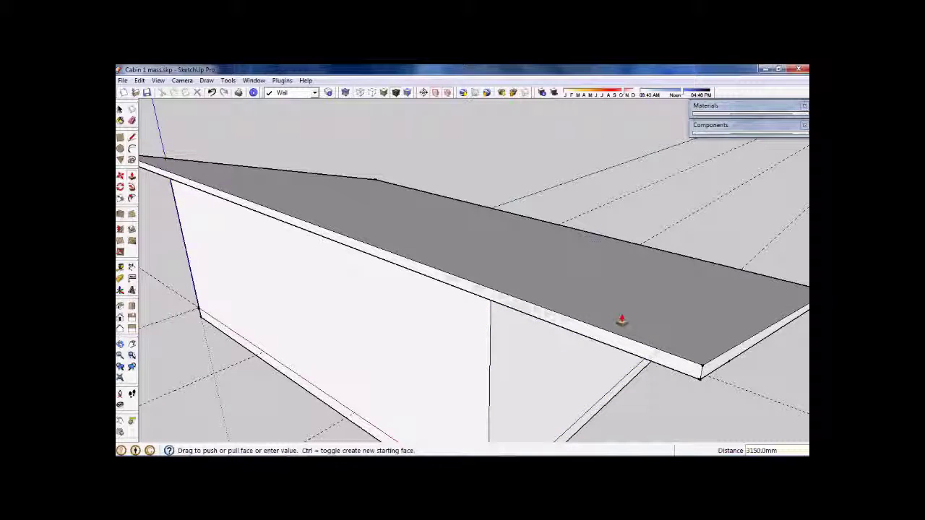
Erase the two leftover seam lines on the underside of the 3150 mm roof overhang, at the high and low eaves.
scroll(616, 333, down, 5)
middle_drag(610, 347, 593, 264)
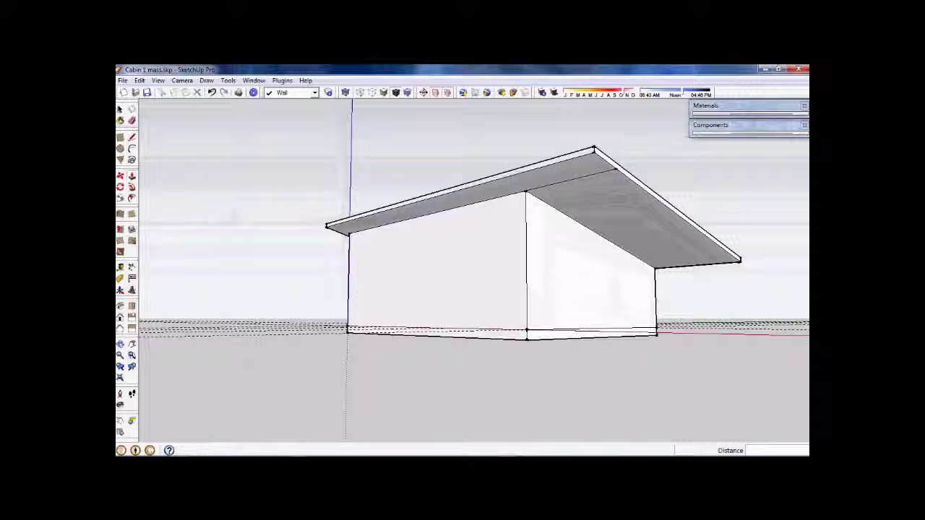
click(130, 120)
scroll(595, 192, up, 3)
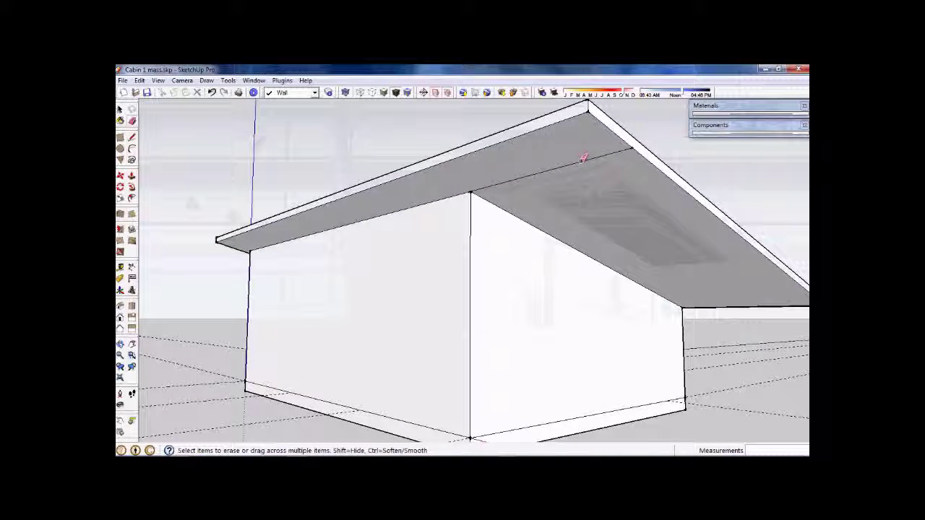
click(582, 160)
mouse_move(704, 294)
middle_down()
mouse_move(695, 284)
mouse_move(586, 291)
mouse_move(626, 270)
mouse_move(605, 243)
middle_up()
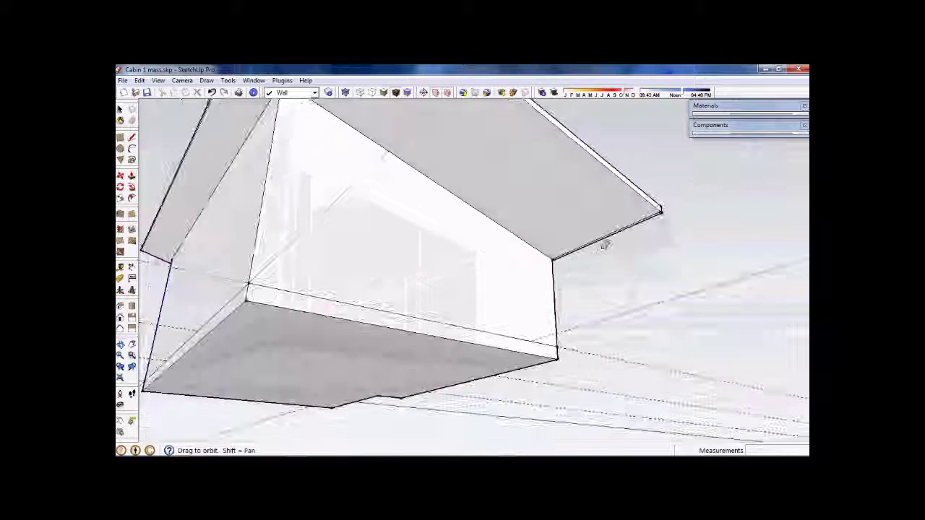
scroll(603, 237, up, 3)
scroll(601, 238, up, 1)
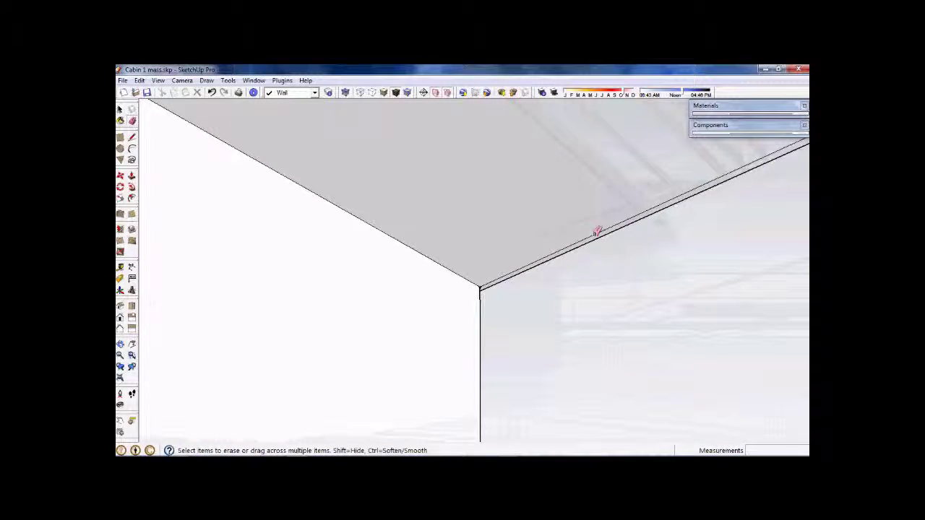
click(597, 233)
Save the cabin model and minimize its window.
scroll(534, 250, down, 1)
scroll(533, 249, down, 6)
mouse_move(535, 249)
middle_down()
mouse_move(682, 375)
mouse_move(454, 306)
mouse_move(582, 330)
mouse_move(698, 313)
mouse_move(406, 332)
mouse_move(615, 306)
mouse_move(426, 363)
mouse_move(363, 344)
middle_up()
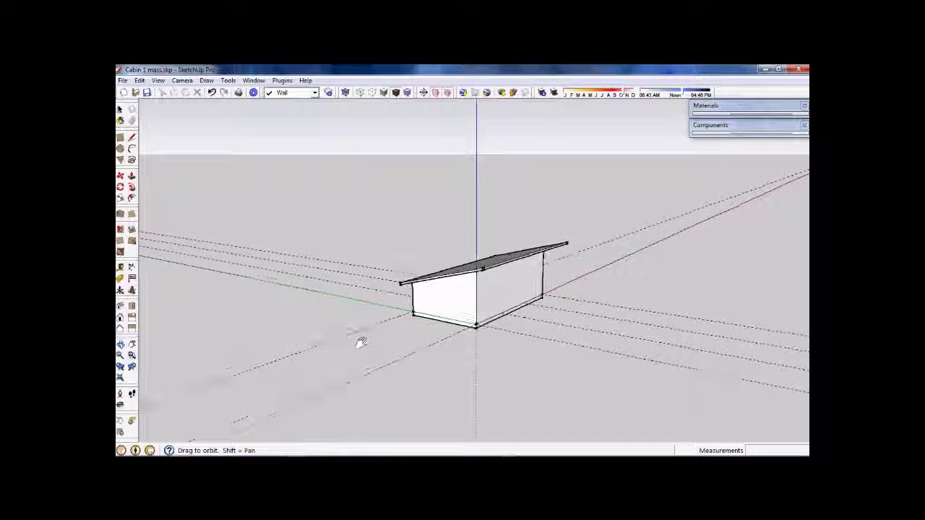
scroll(364, 339, up, 3)
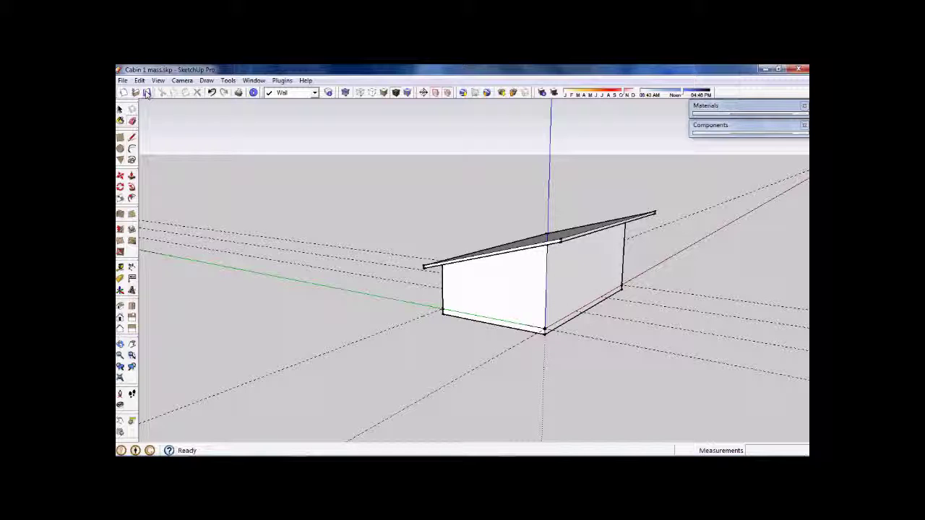
click(765, 70)
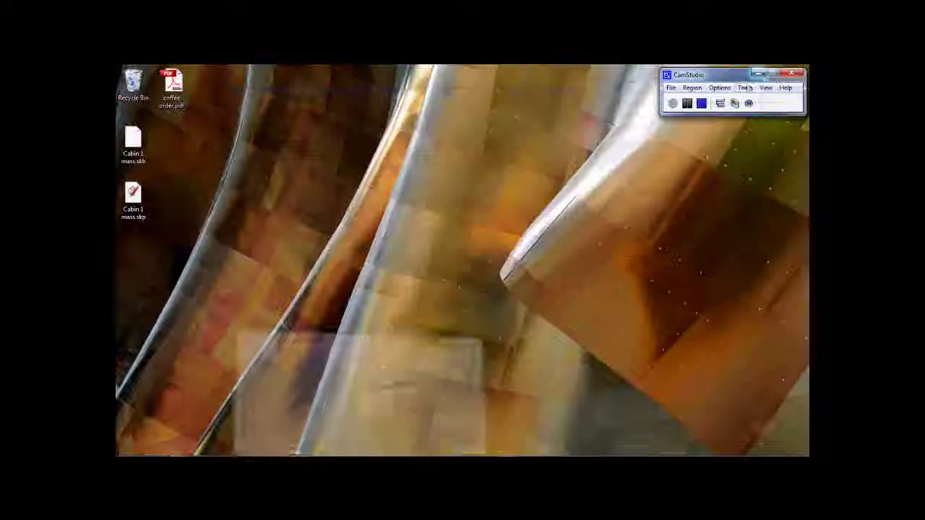